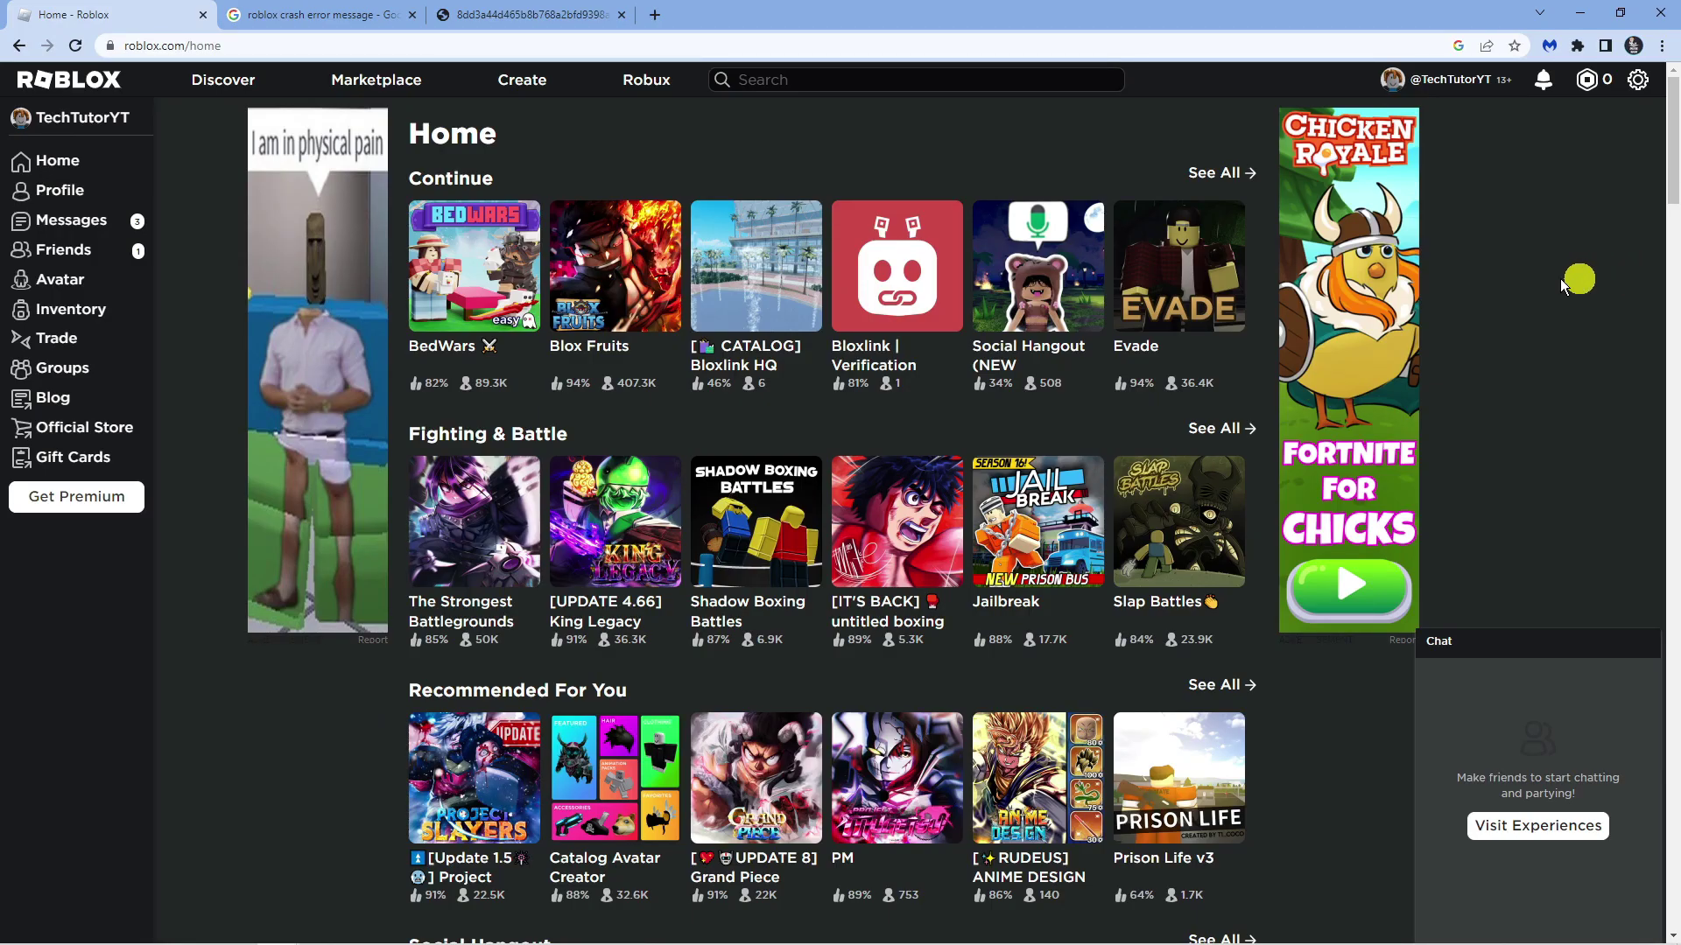
# - Open the Roblox Crash error screenshot in its own Chrome tab
pyautogui.click(536, 29)
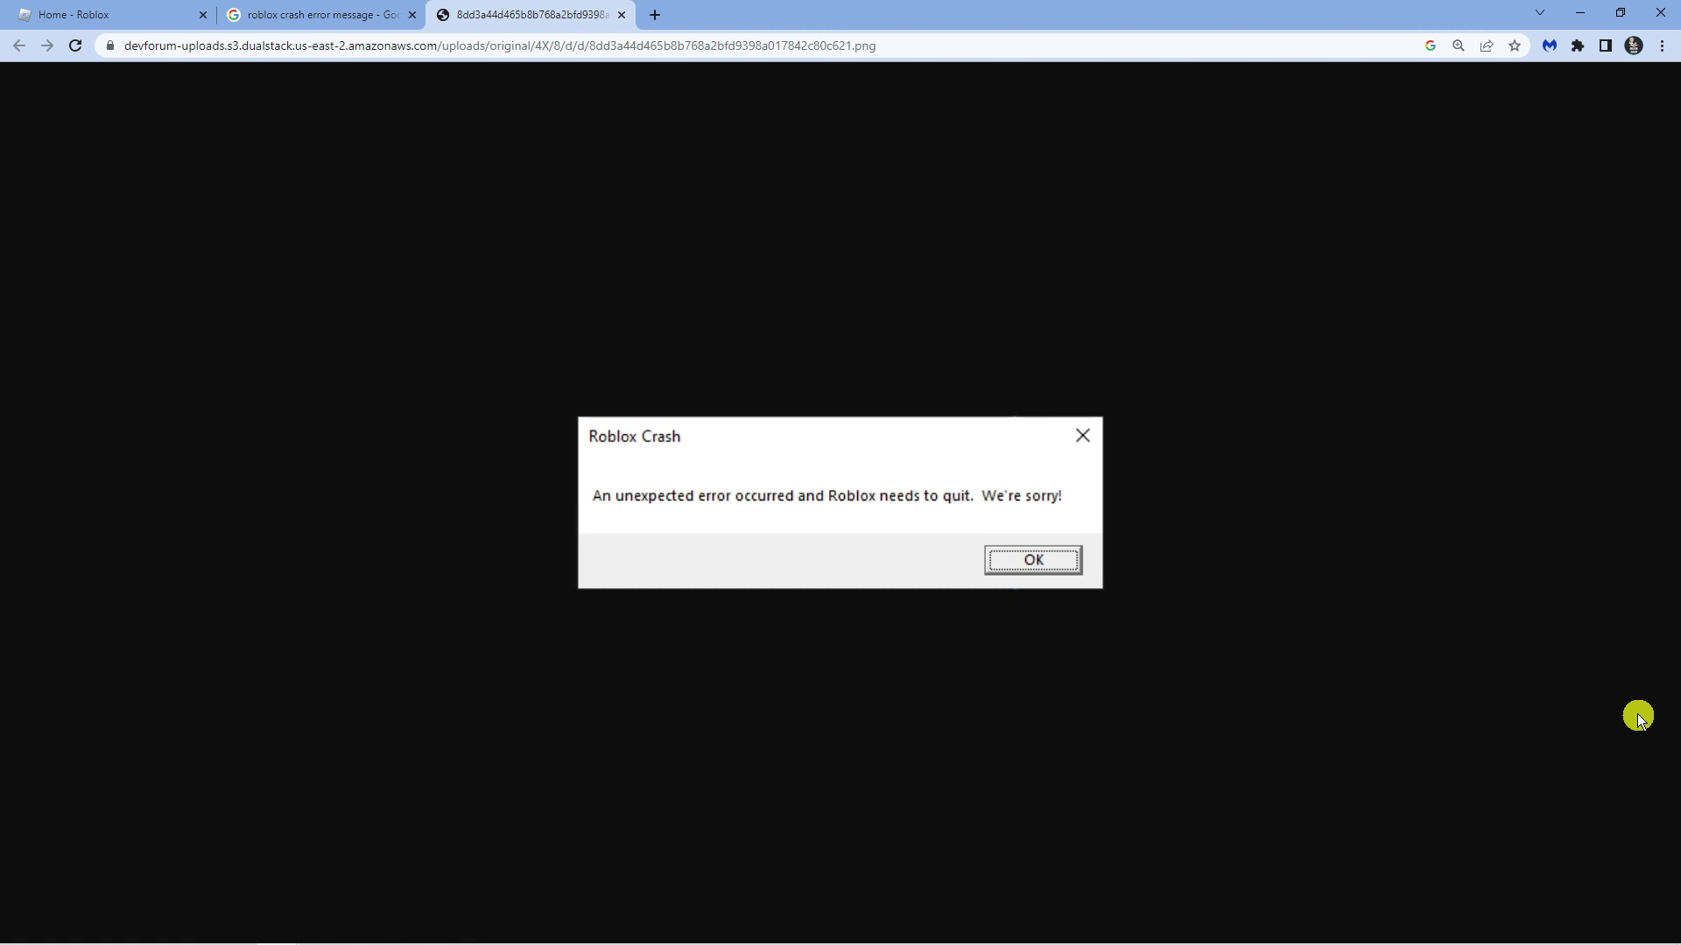
# - Minimize Chrome, launch Run from Windows search, and enter %appdata% in its Open box
pyautogui.click(1677, 942)
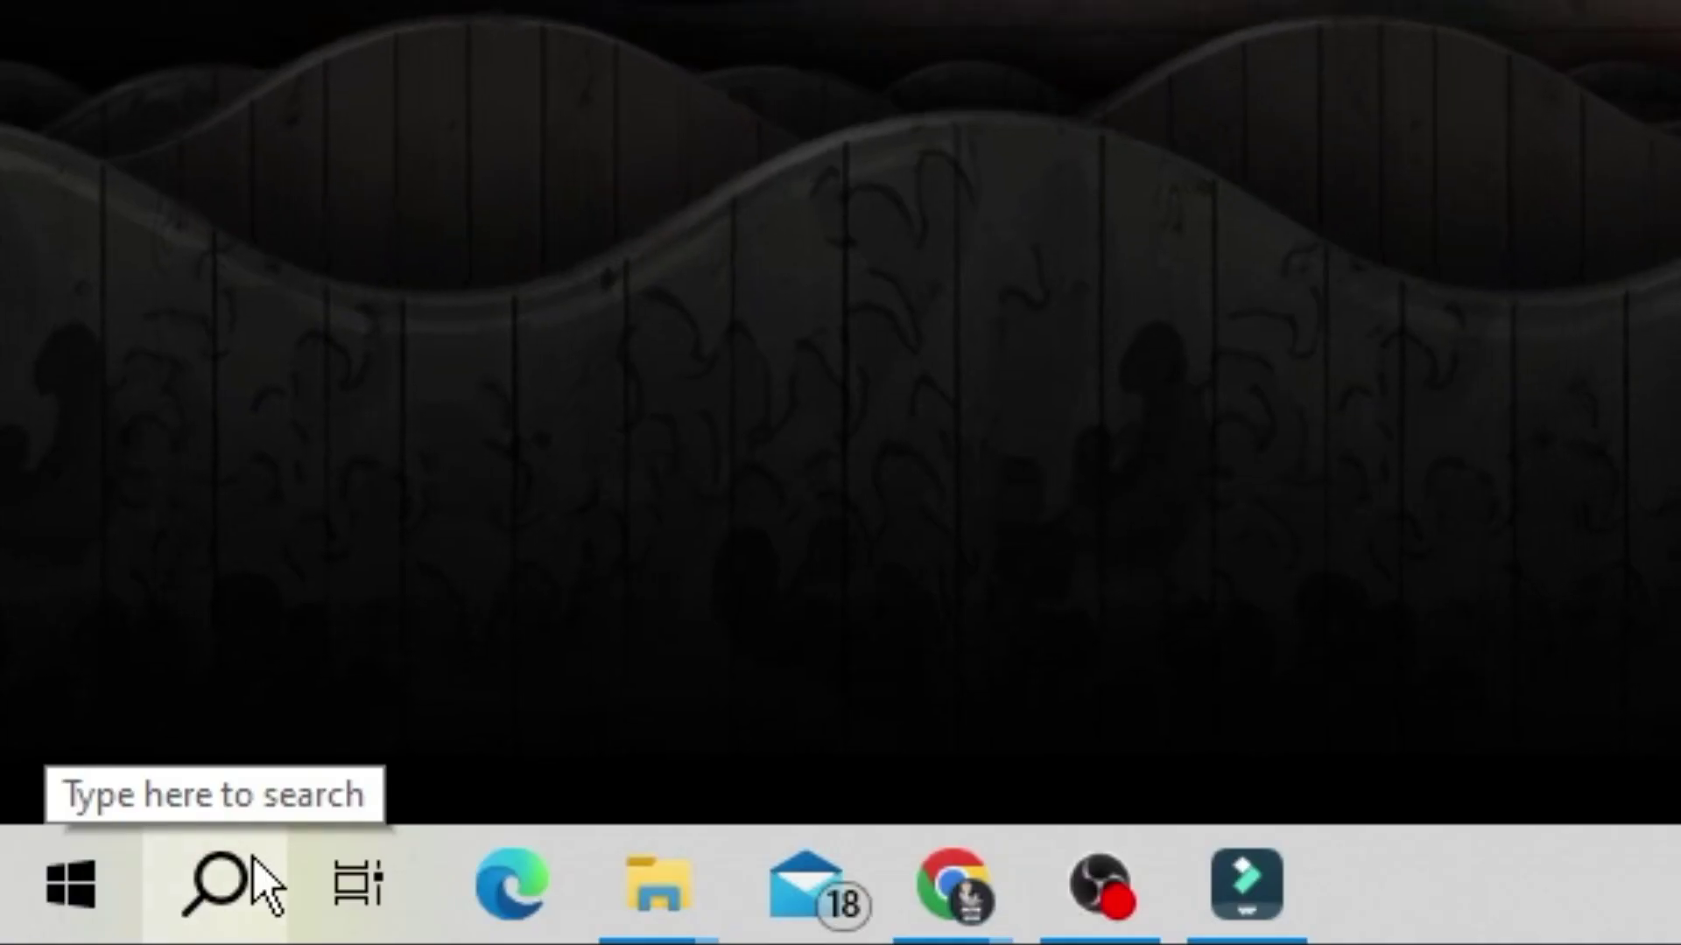
pyautogui.click(70, 926)
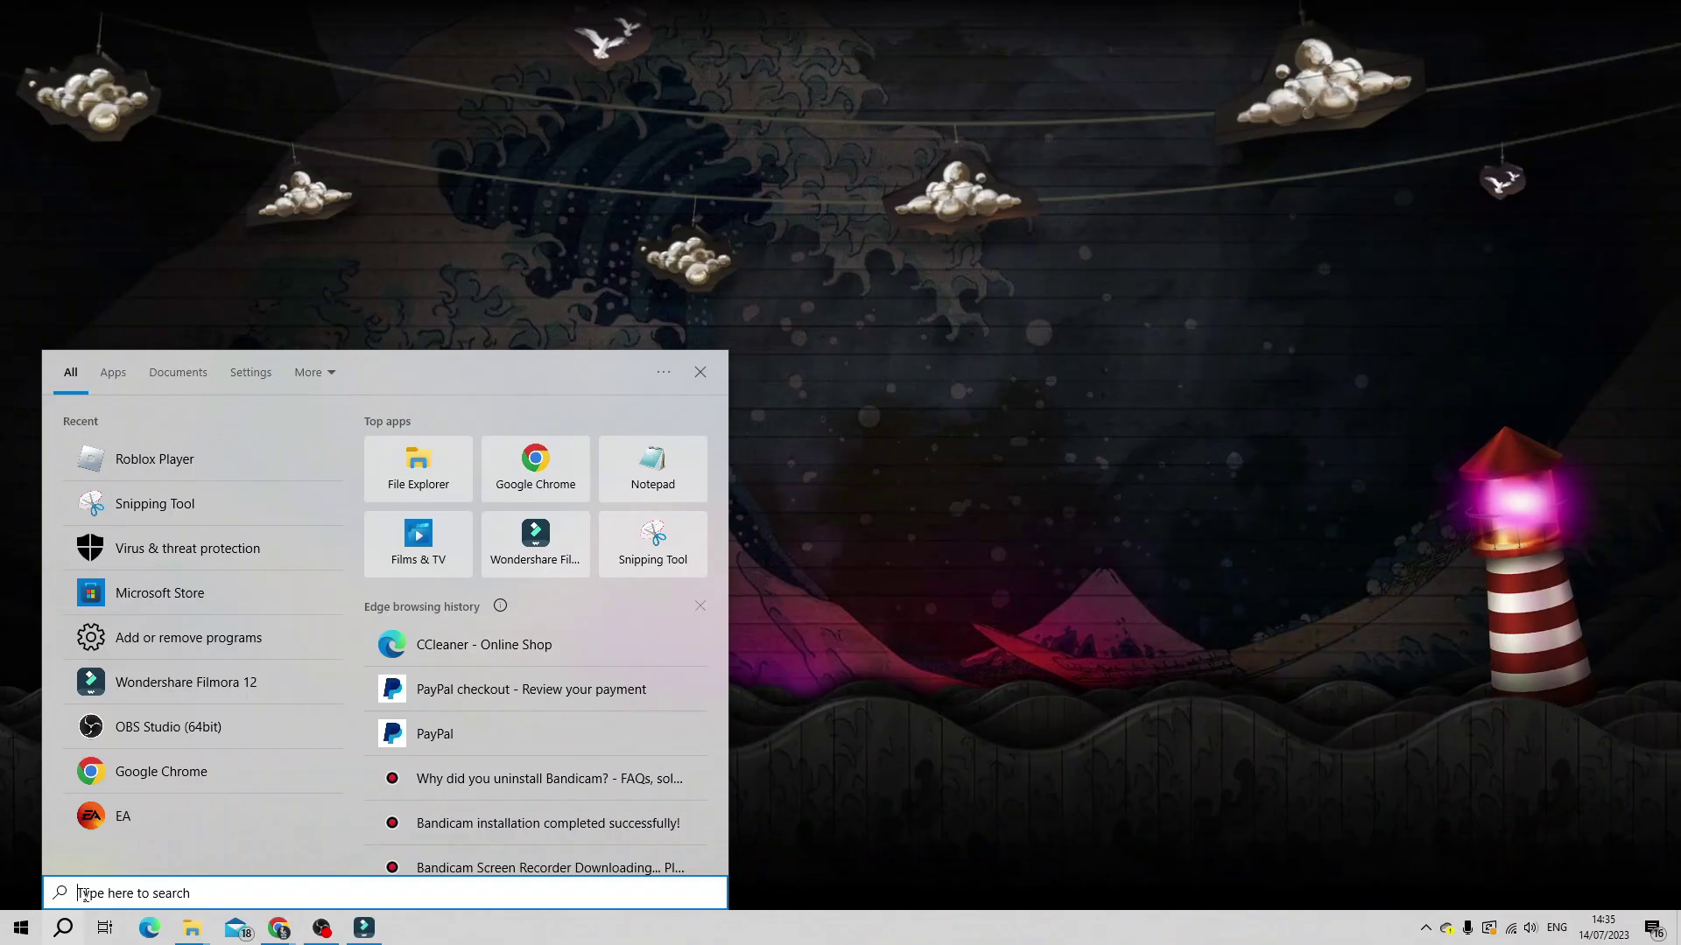
pyautogui.write('run')
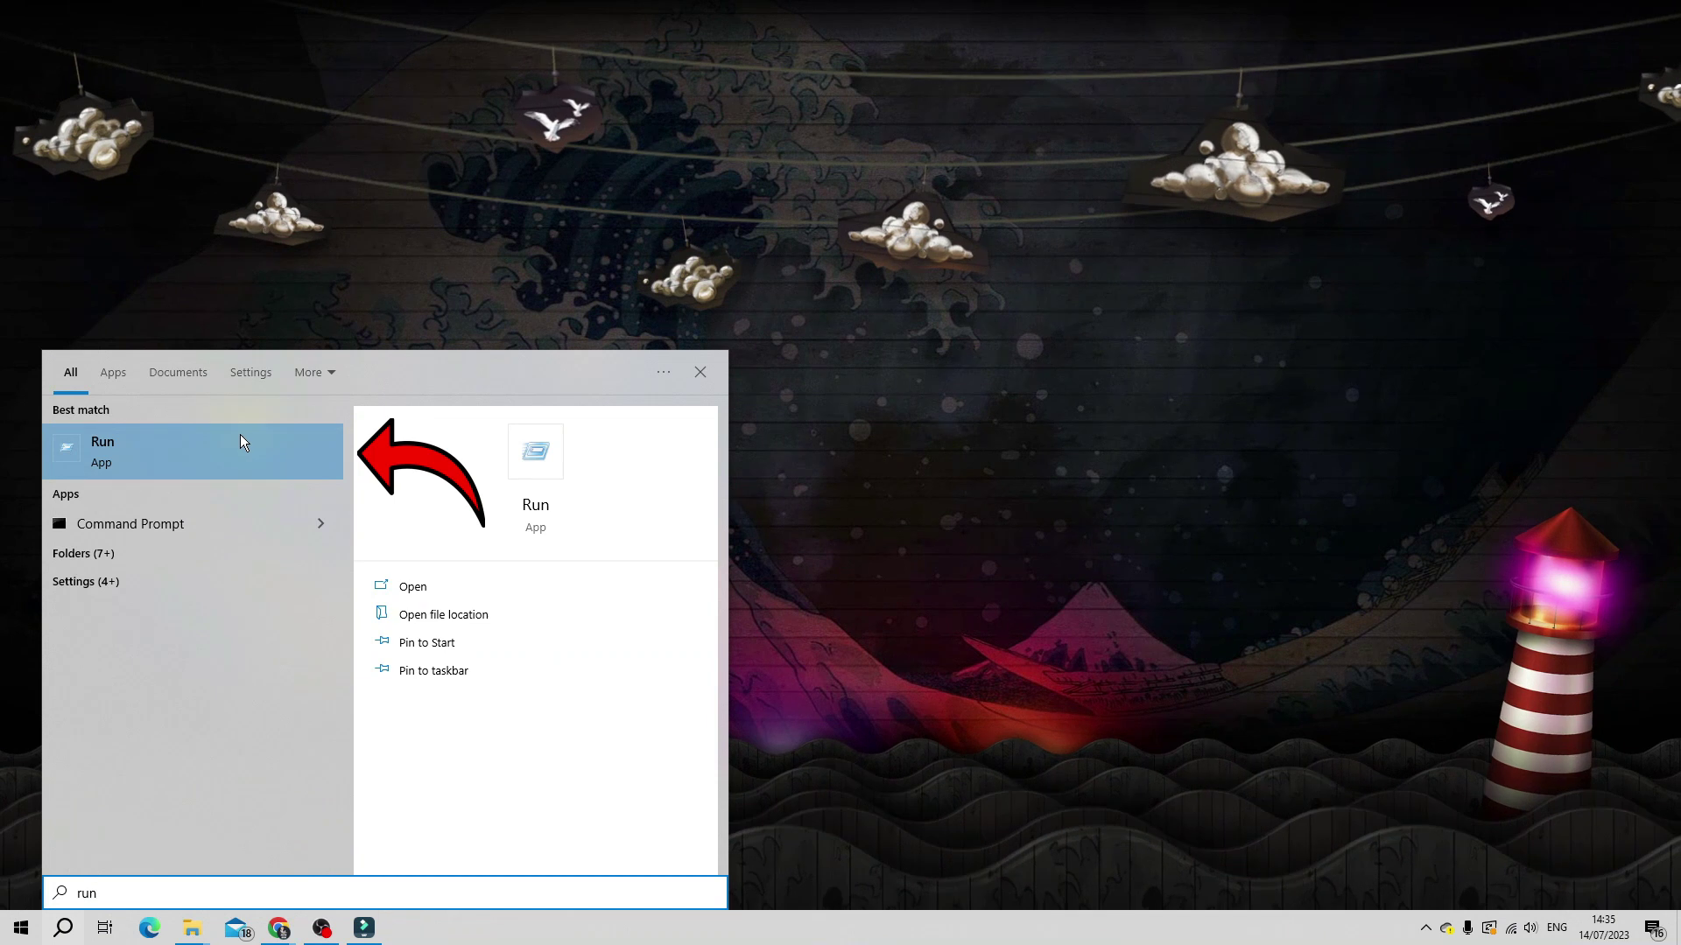
pyautogui.click(240, 434)
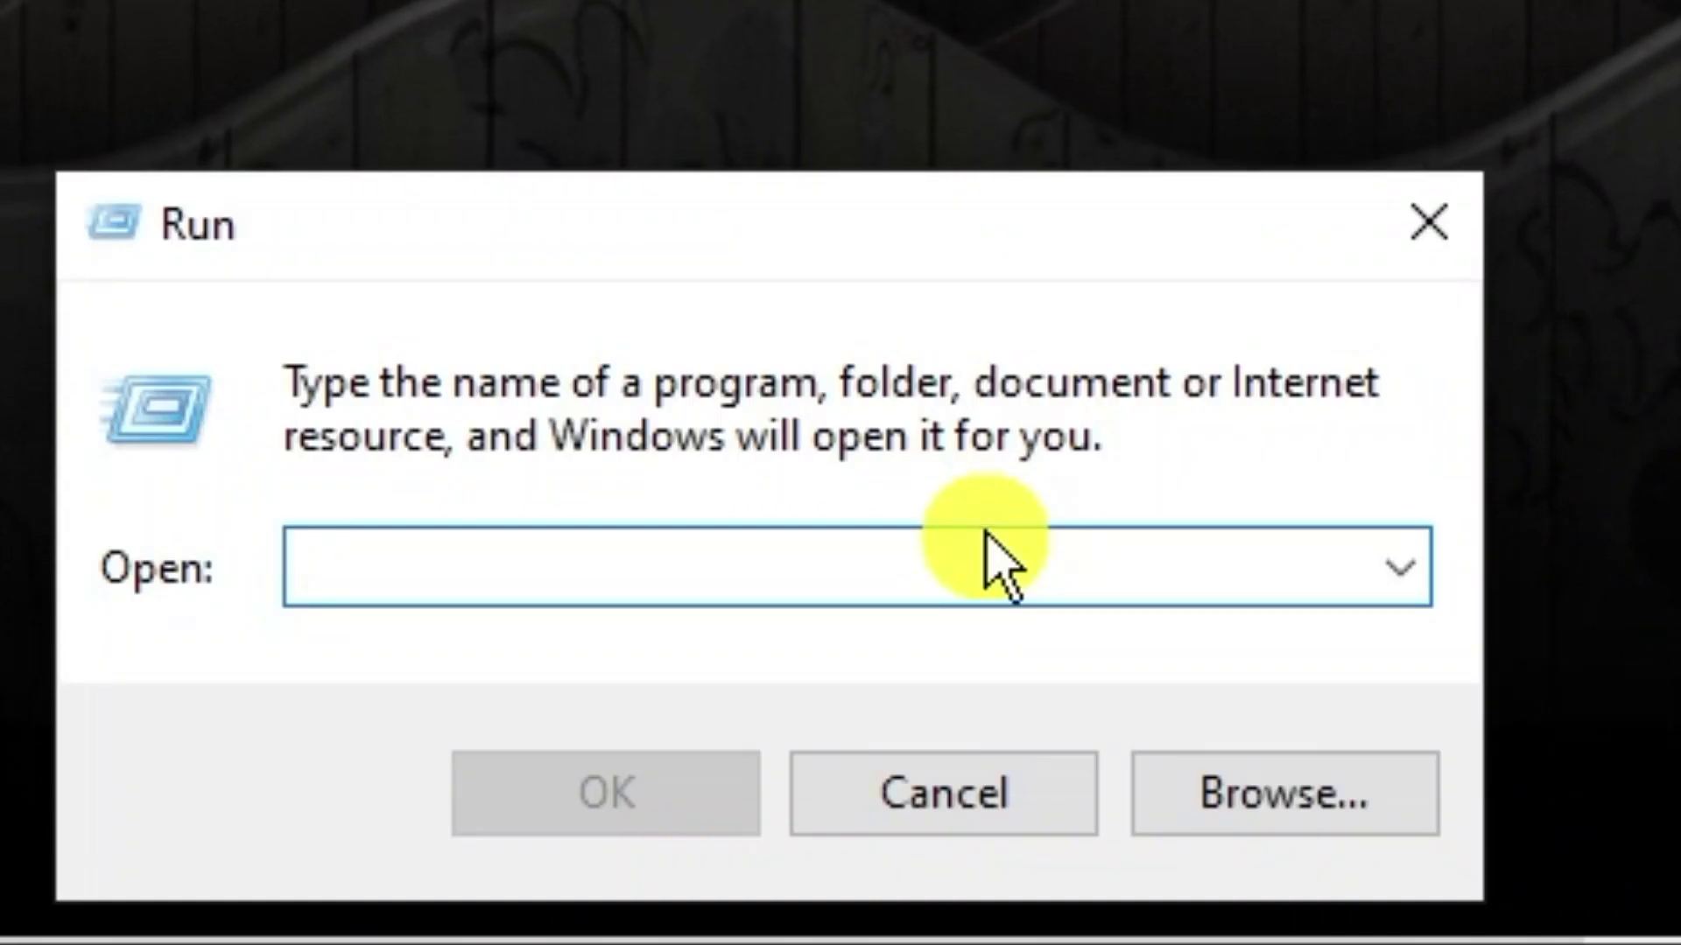
pyautogui.write('%a')
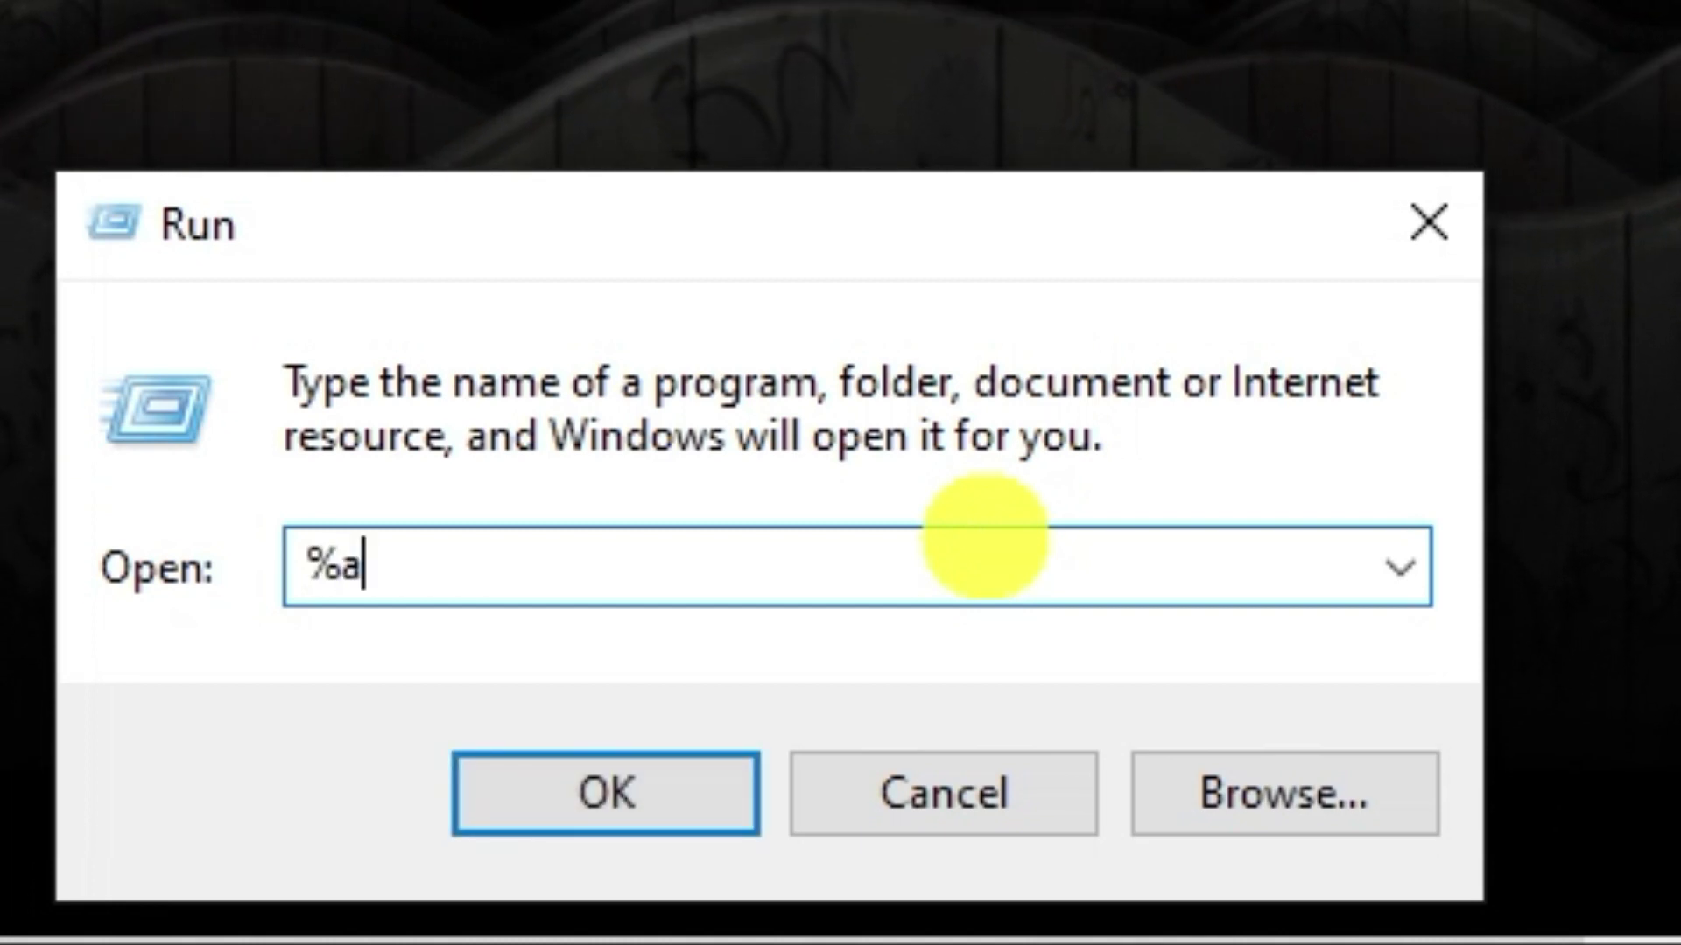
pyautogui.write('ppdat')
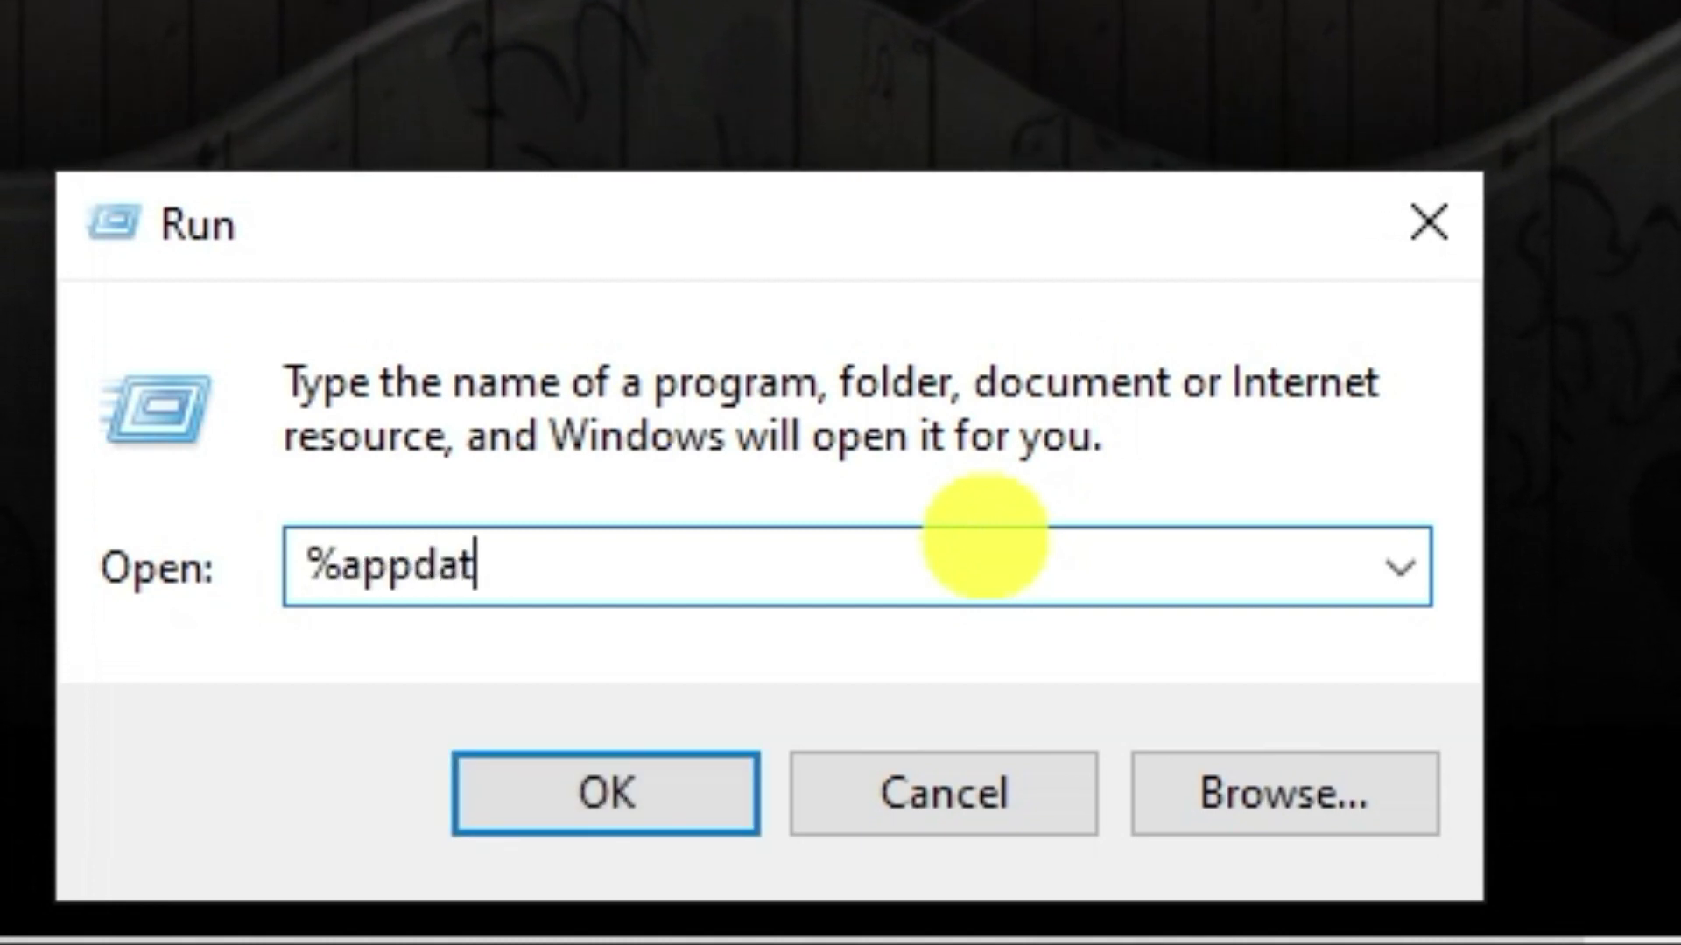
pyautogui.write('%')
pyautogui.press('Left')
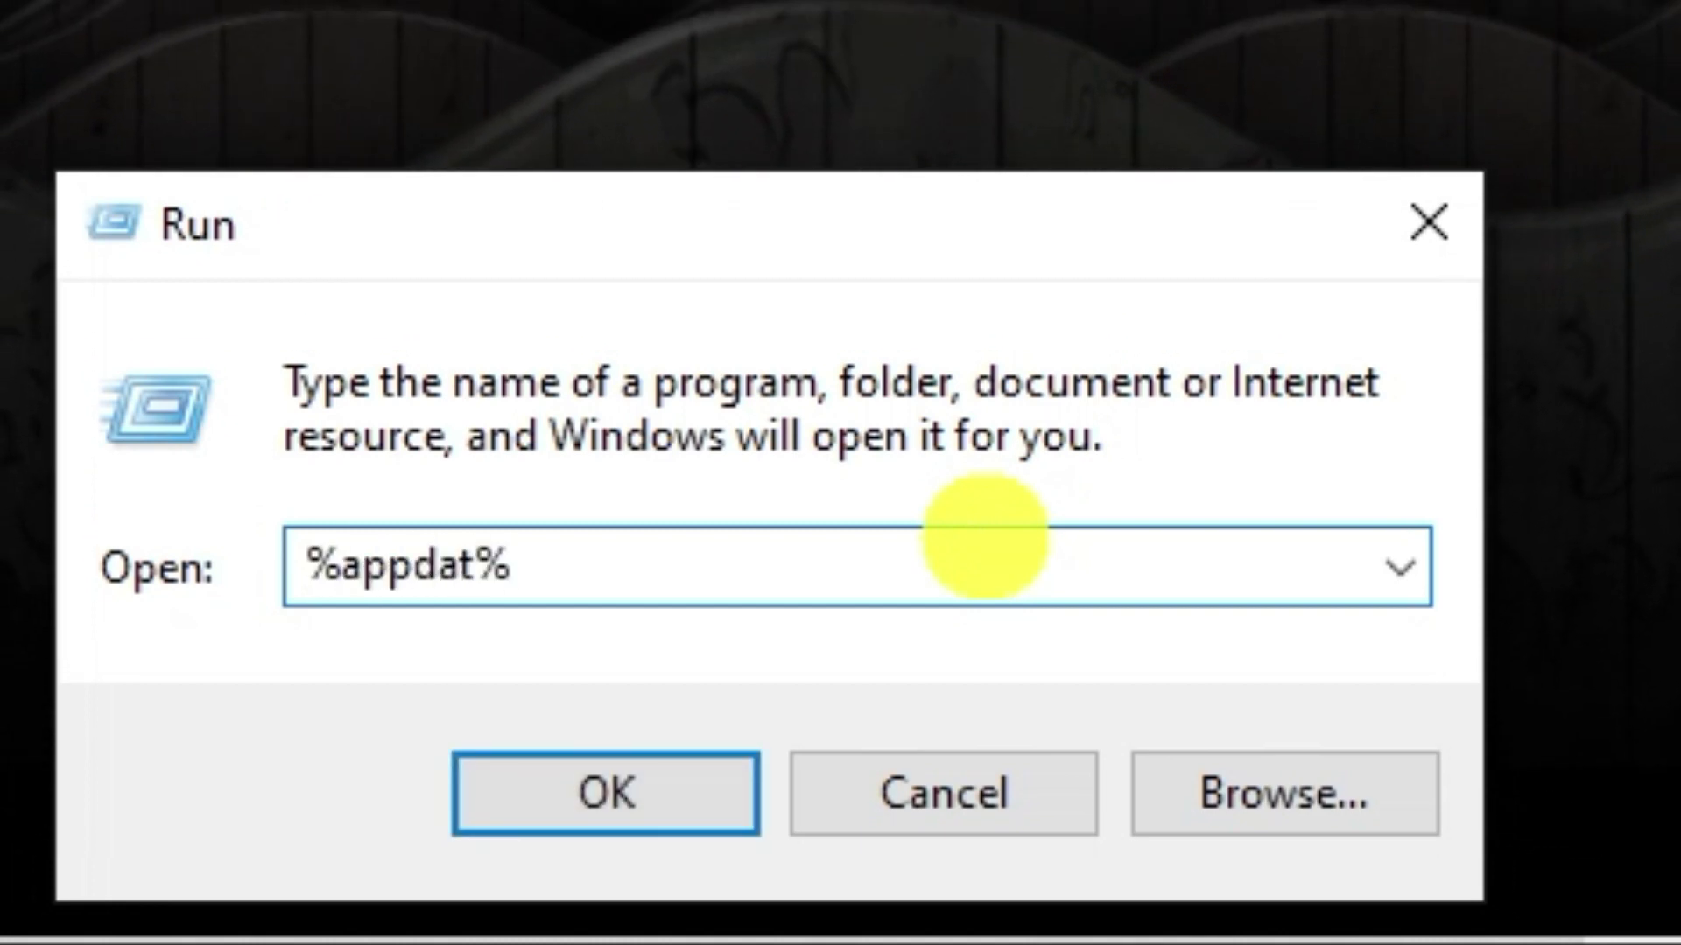
# - Run %appdata%, then go up to AppData and open the Local folder
pyautogui.write('a')
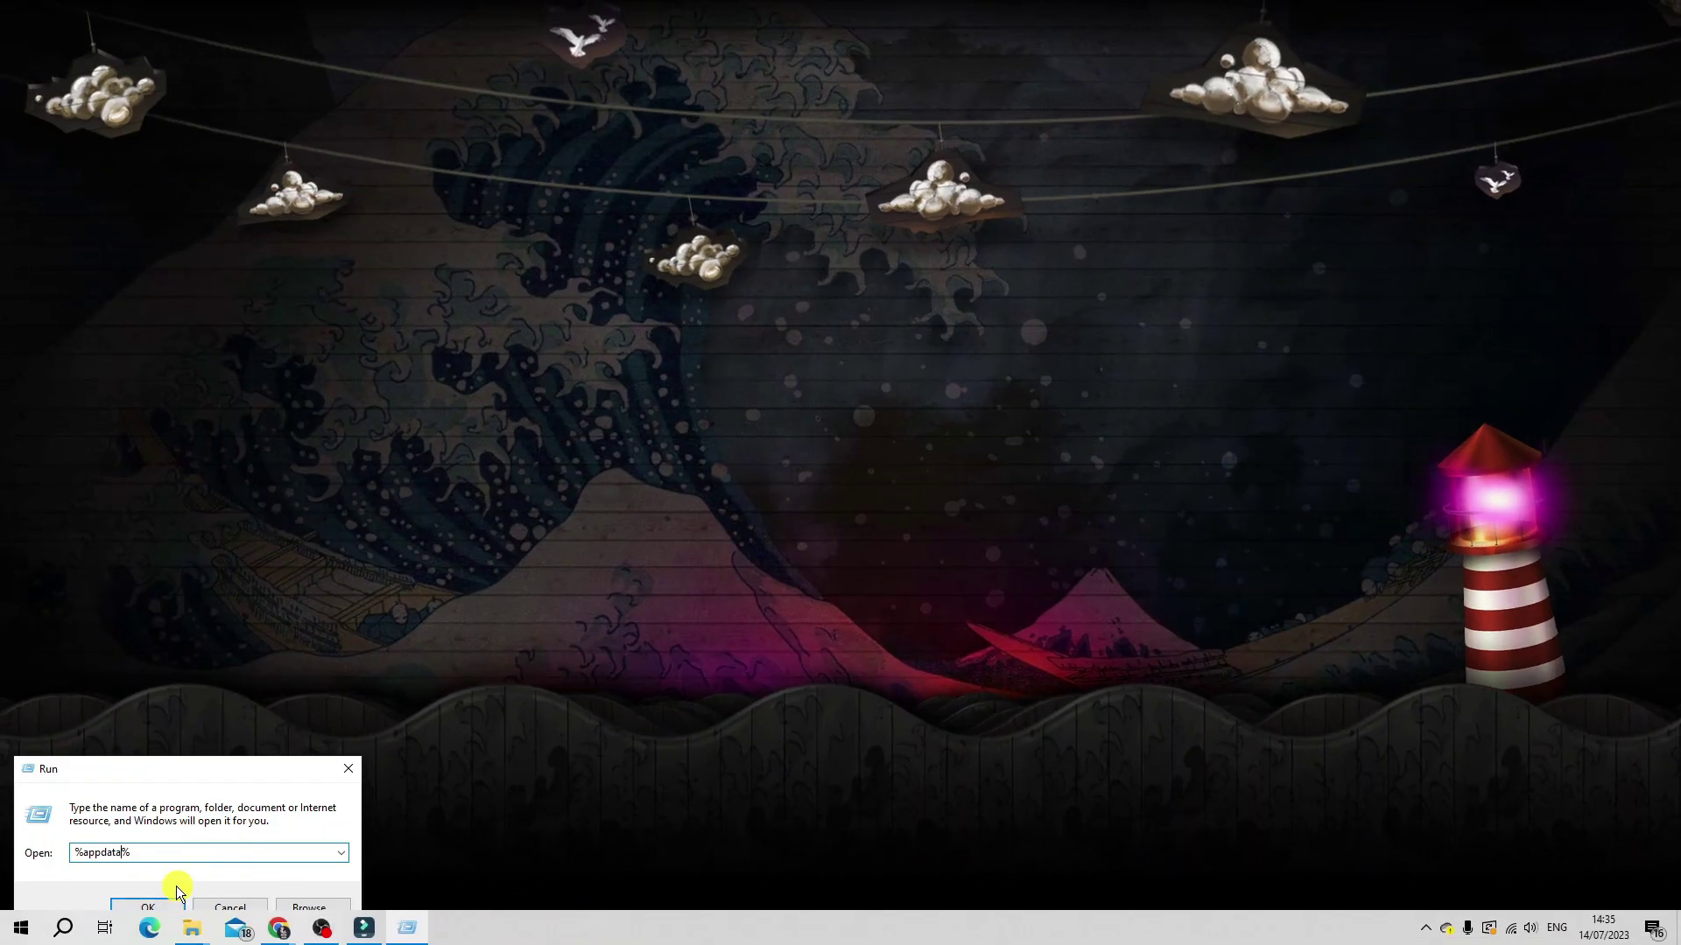
pyautogui.click(161, 904)
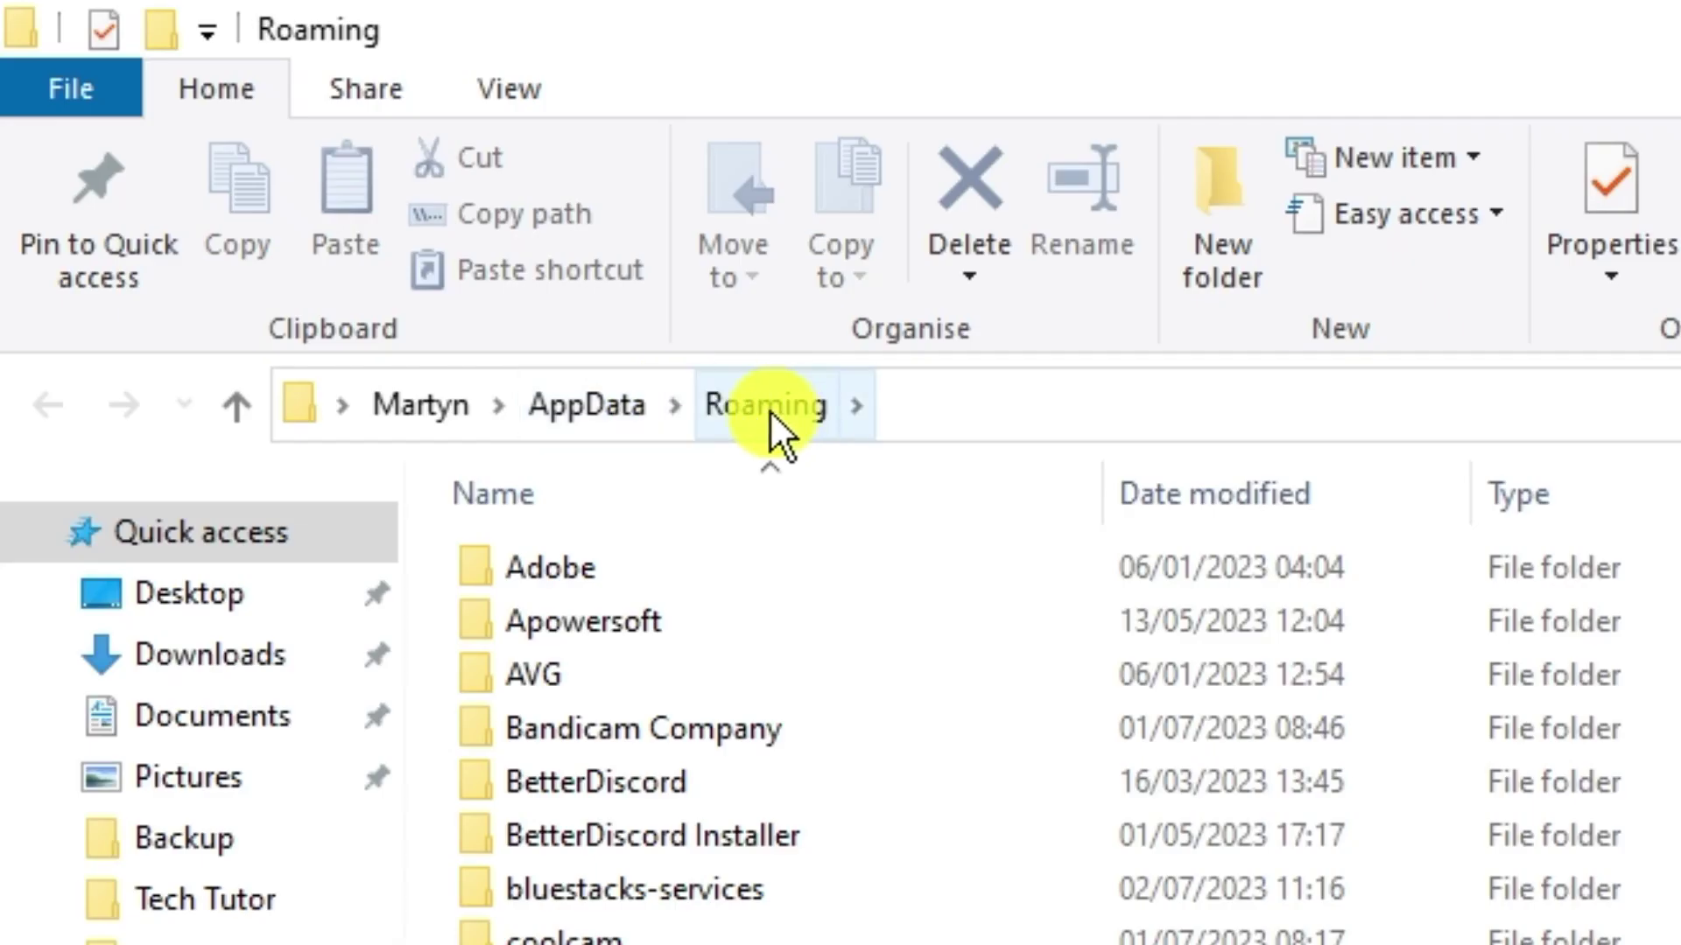
pyautogui.click(576, 405)
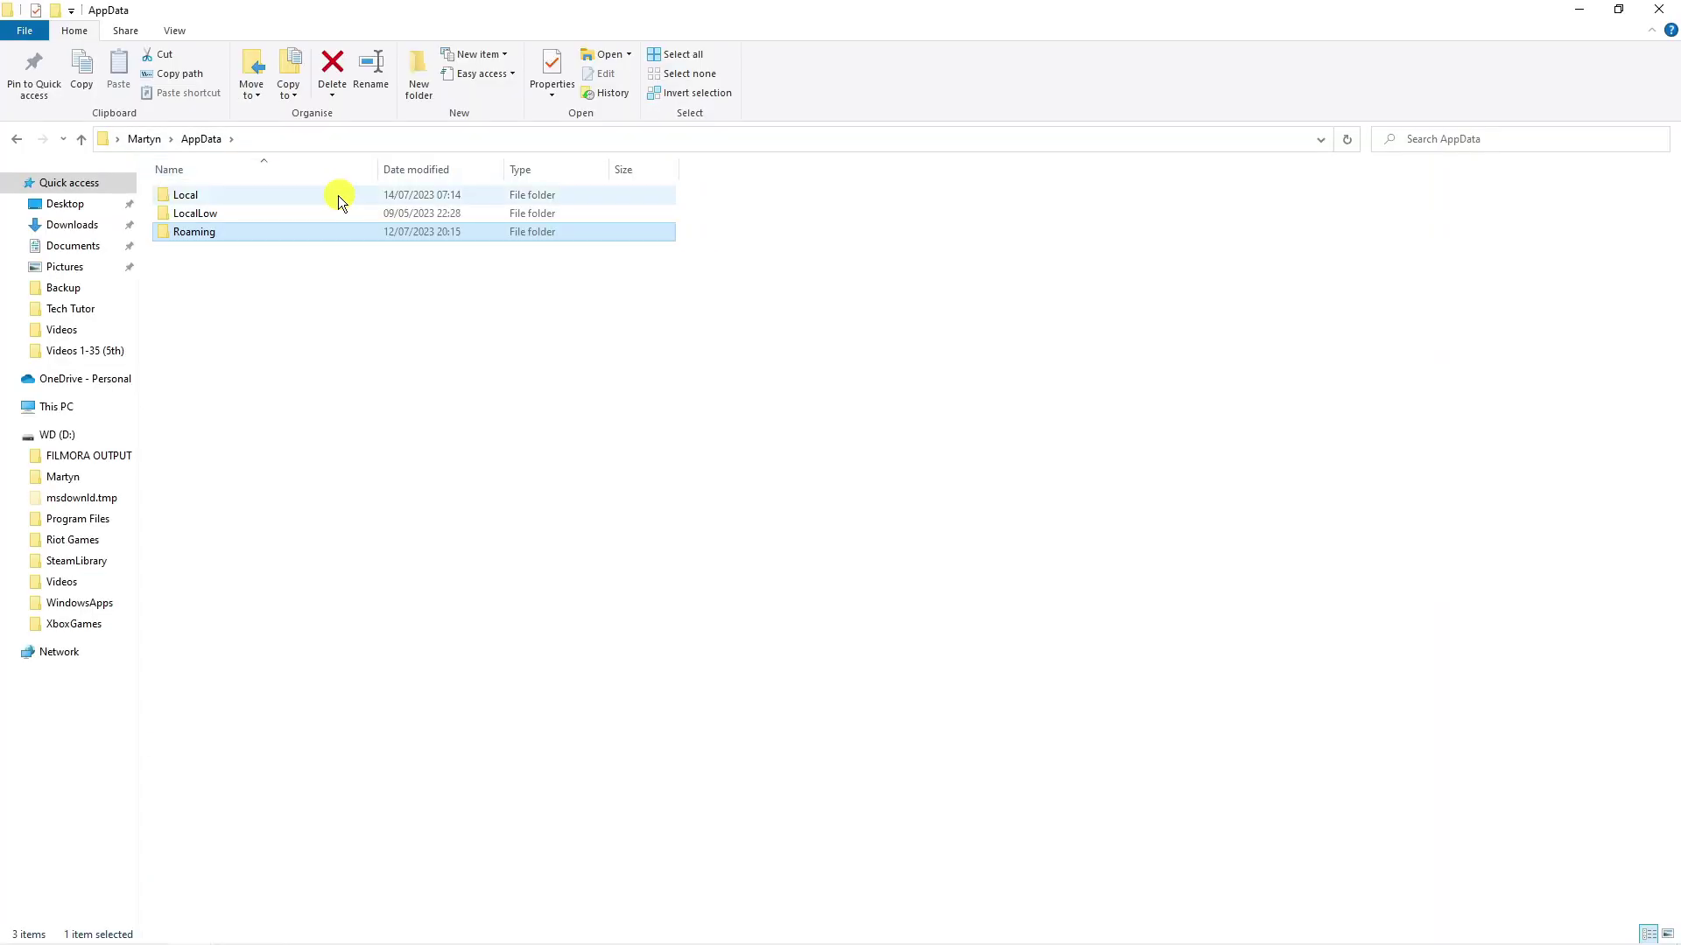
pyautogui.click(986, 573)
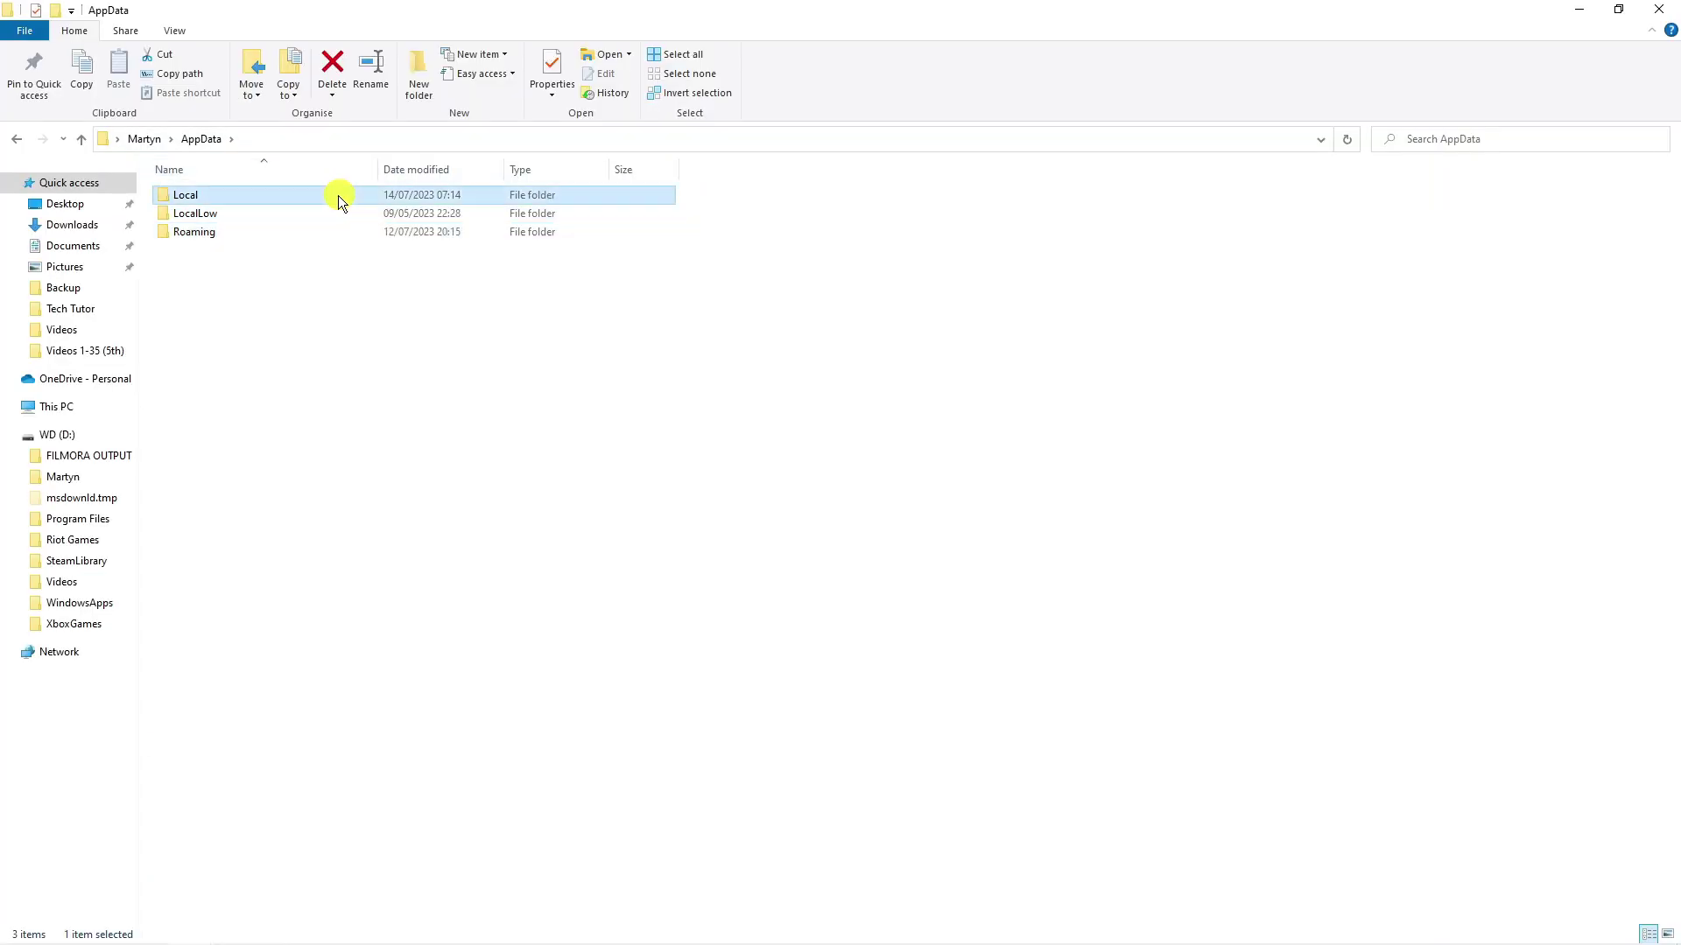
pyautogui.doubleClick(338, 196)
# - Delete the Roblox folder from AppData\Local and close File Explorer
pyautogui.click(324, 324)
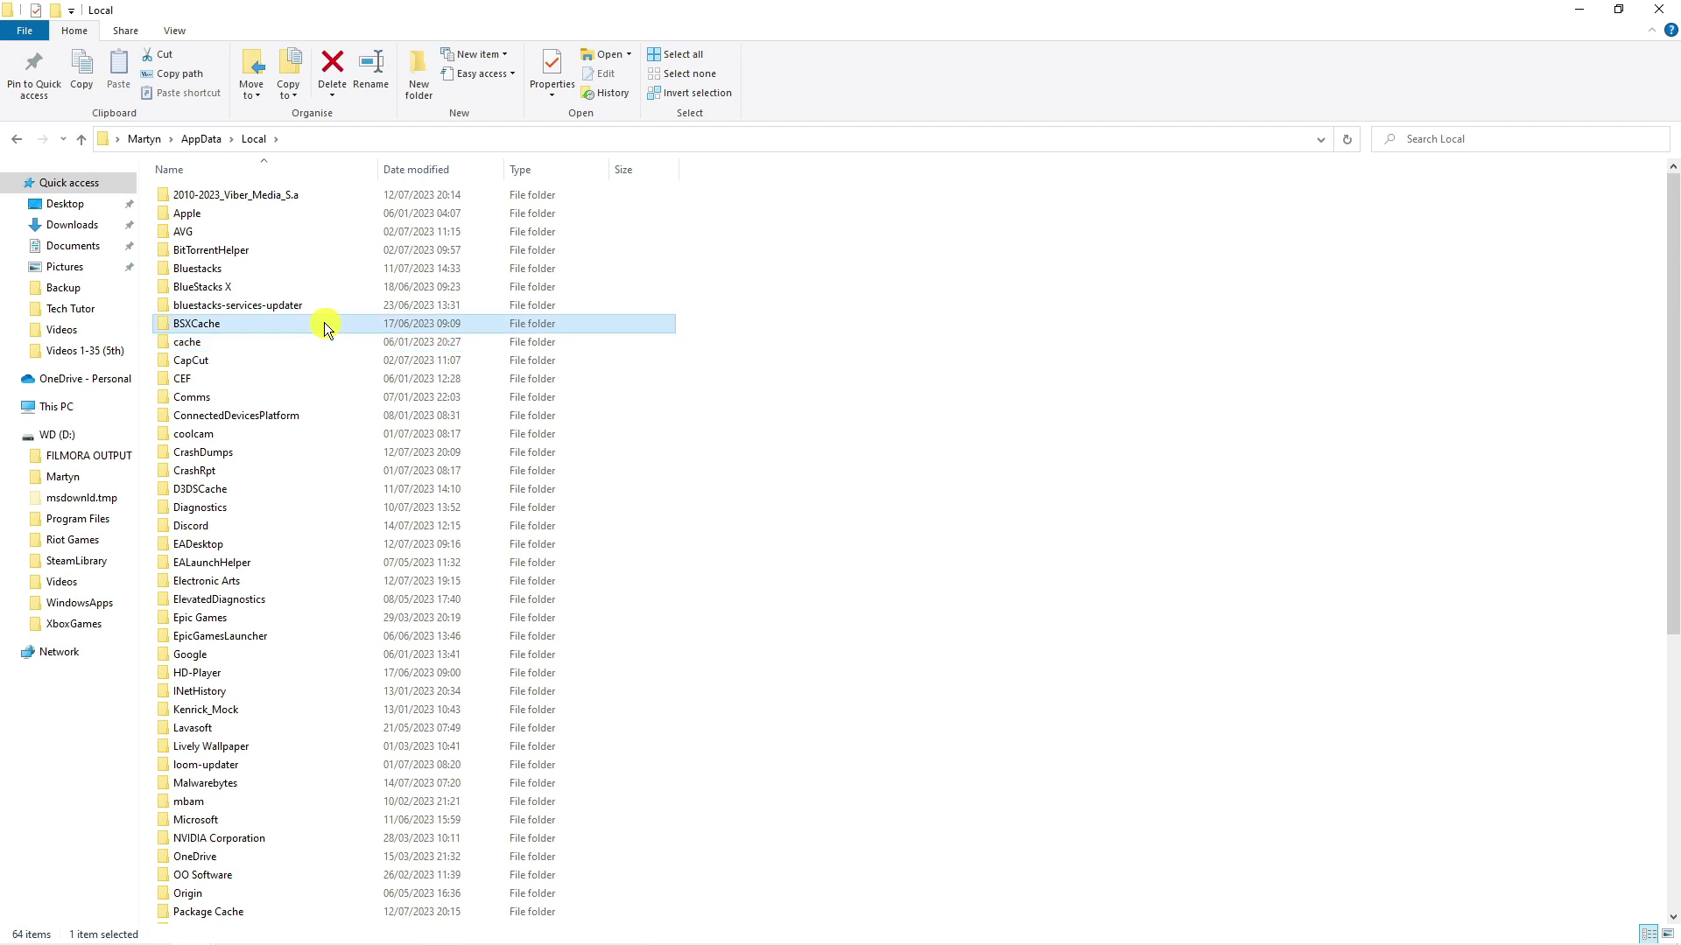
pyautogui.press('r')
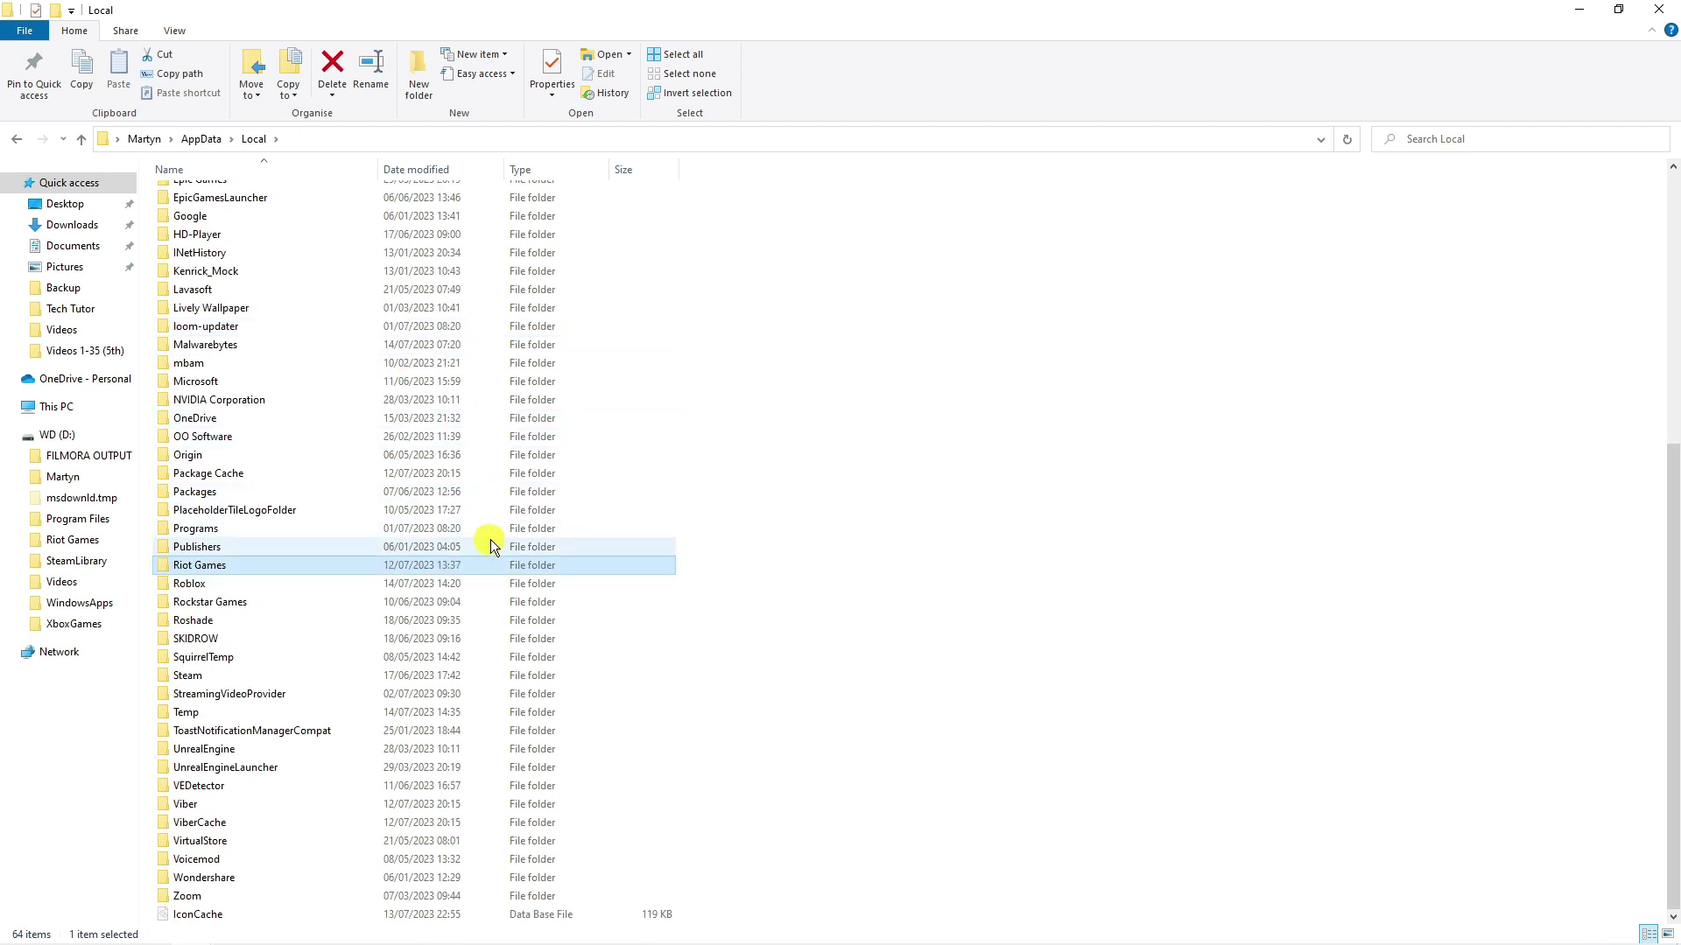
pyautogui.click(336, 581)
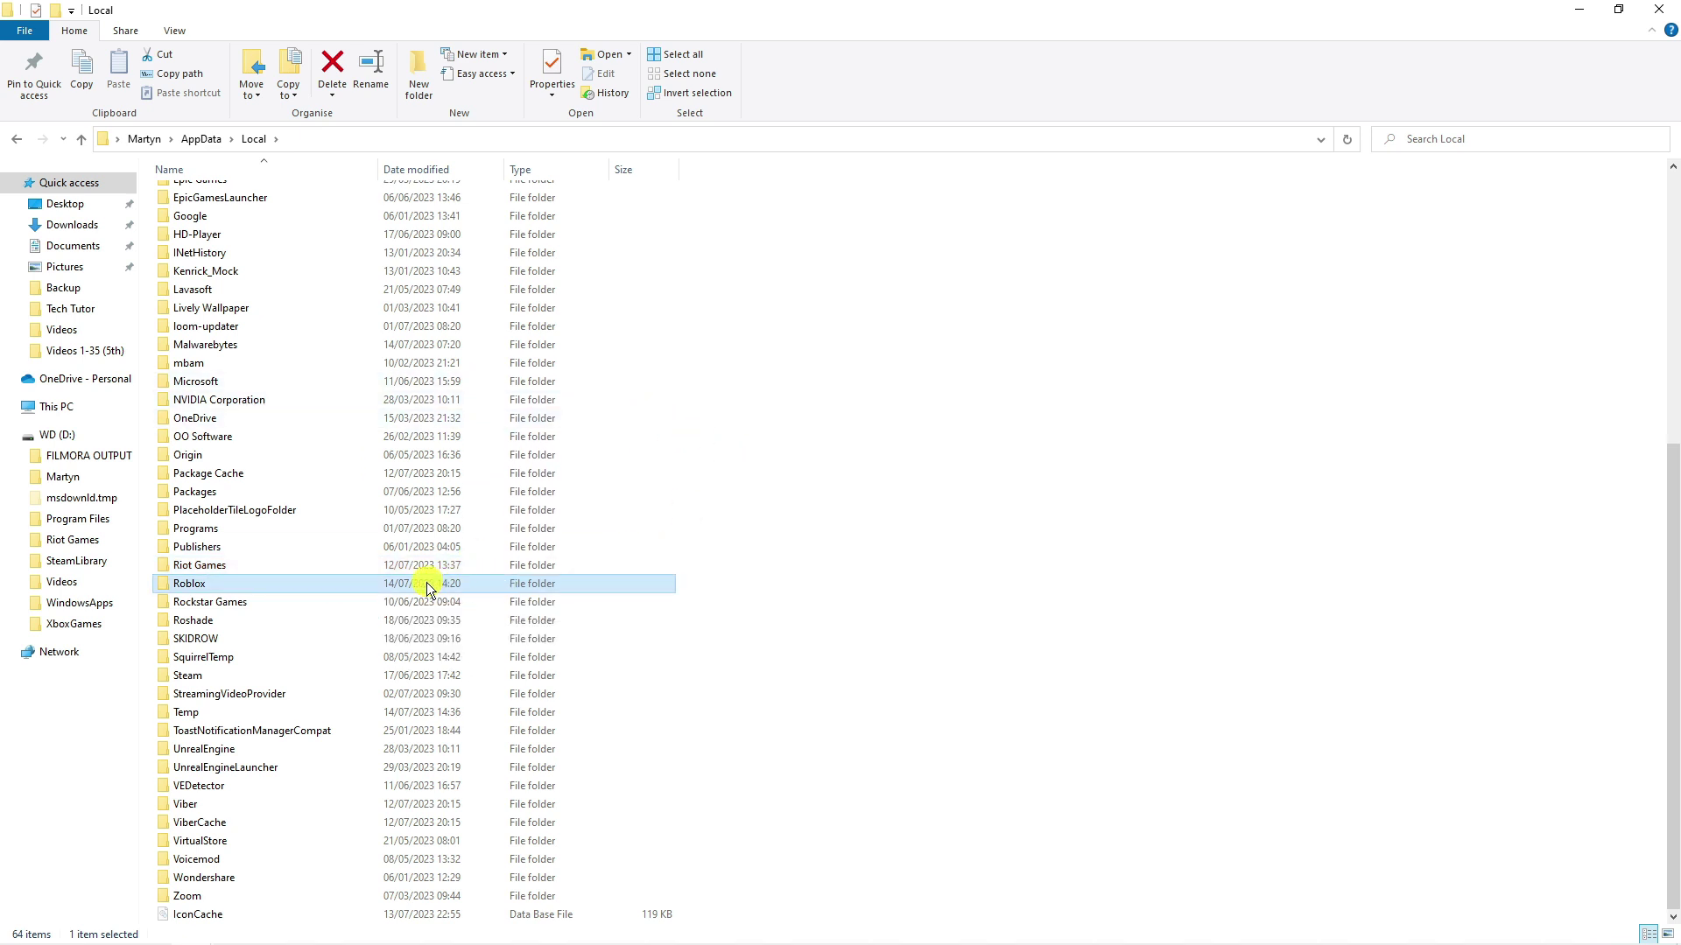
pyautogui.press('Delete')
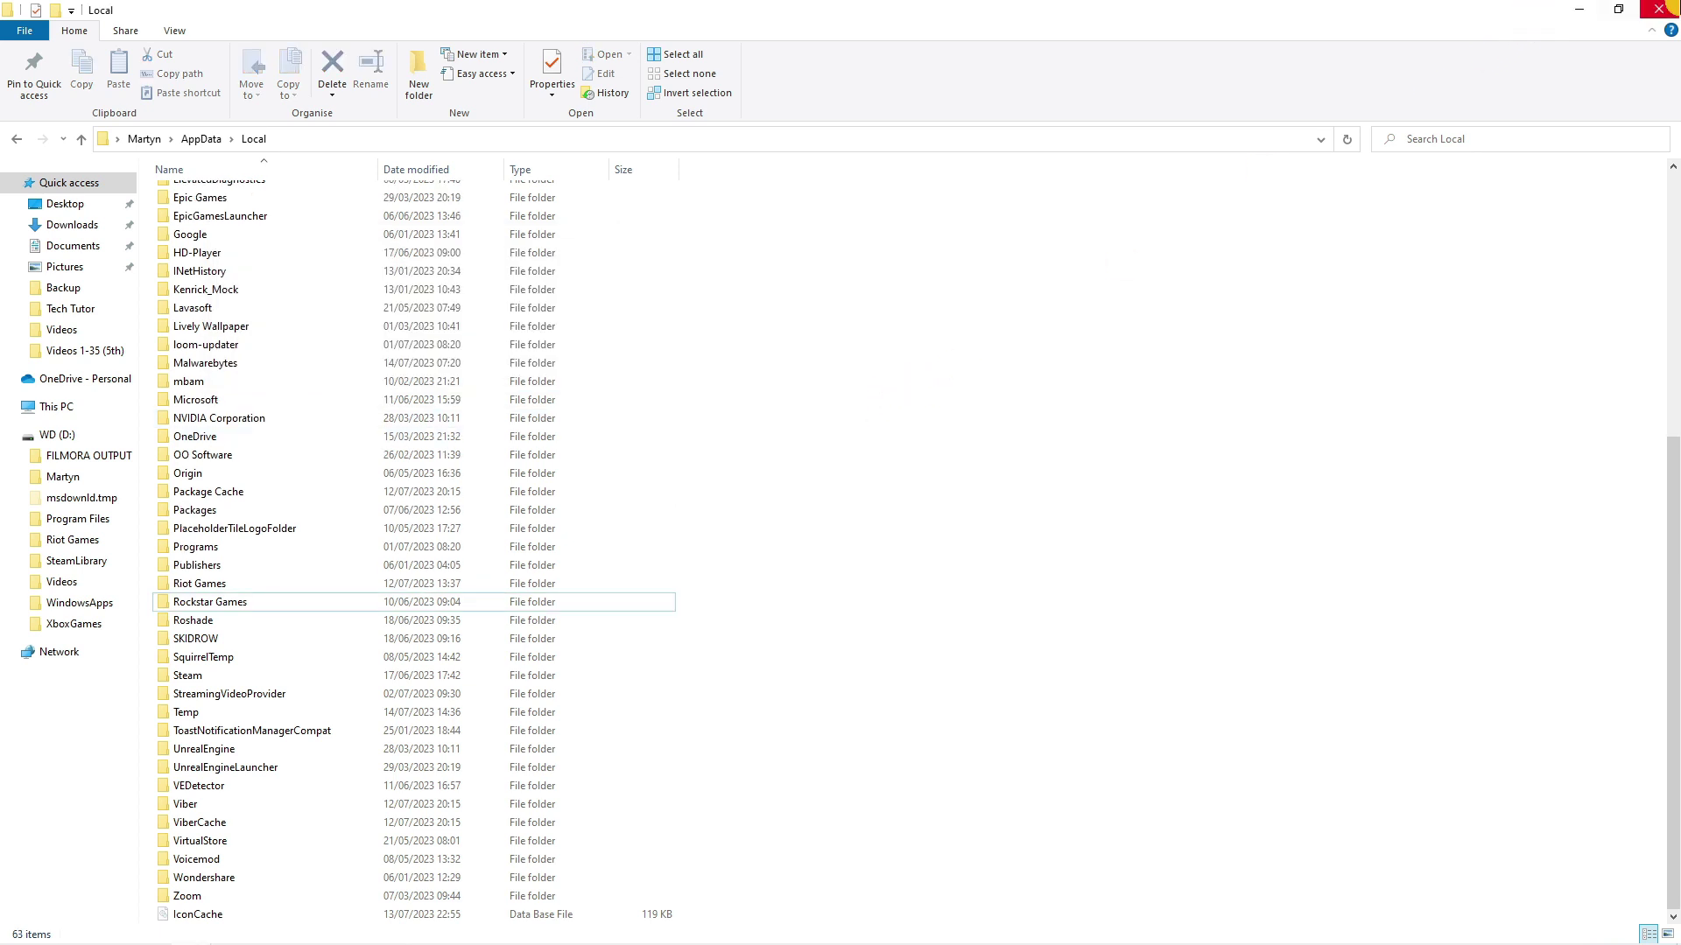
pyautogui.click(1658, 9)
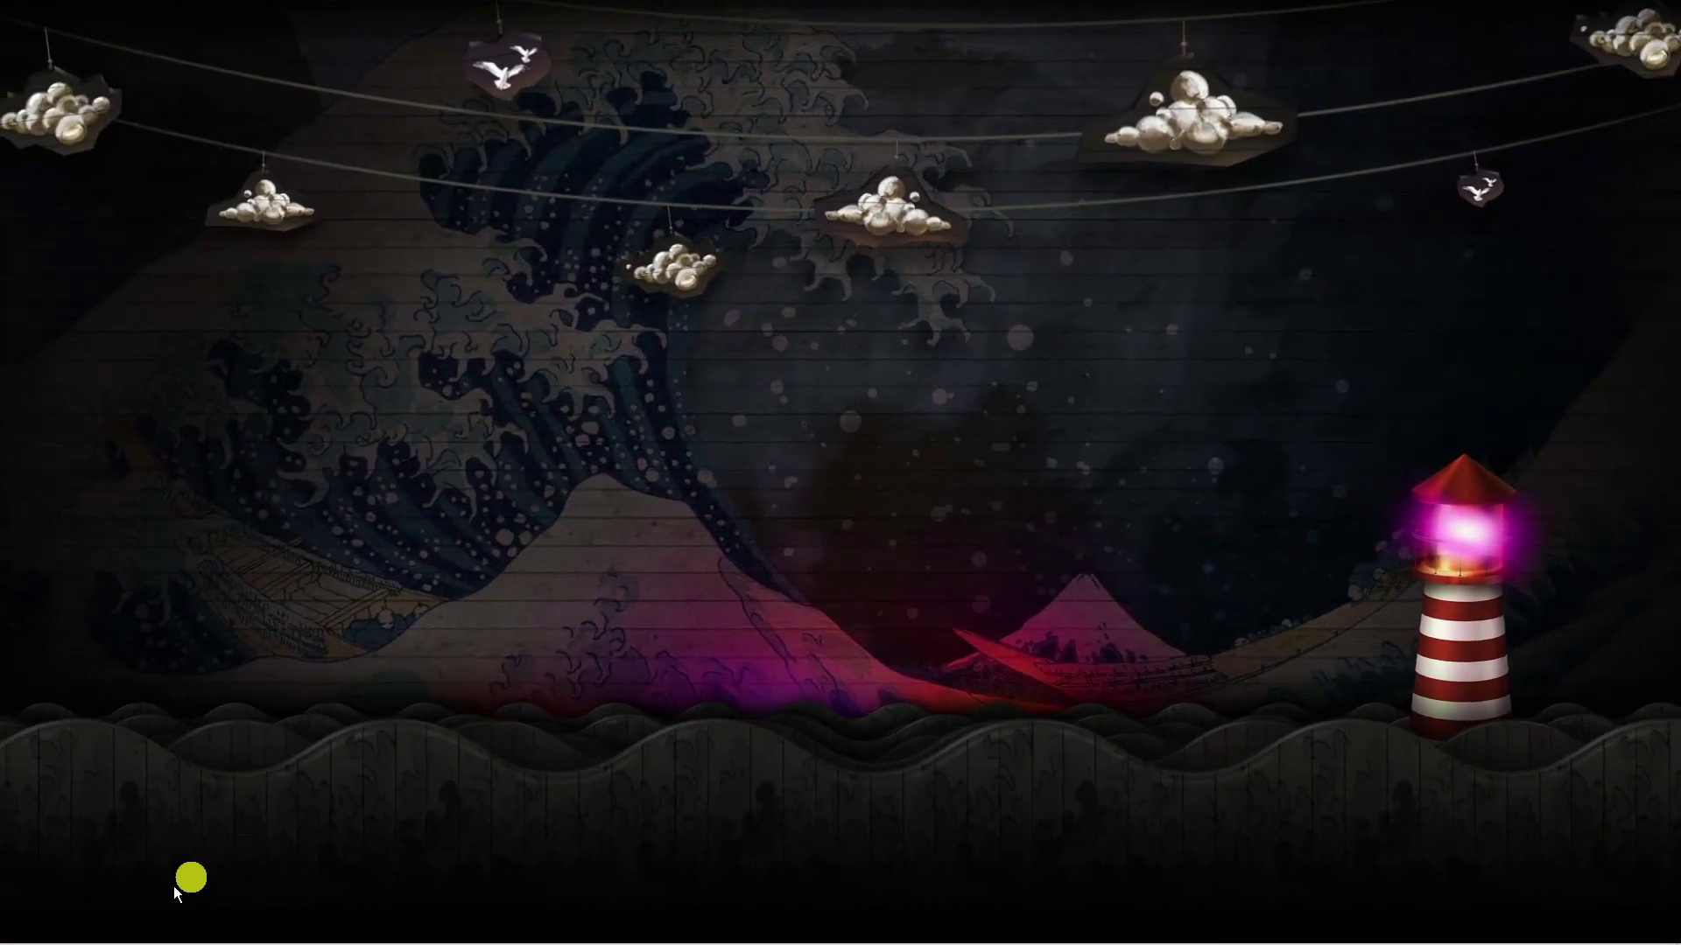
# - Reopen the Run dialog from Windows search and enter %temp%
pyautogui.click(59, 937)
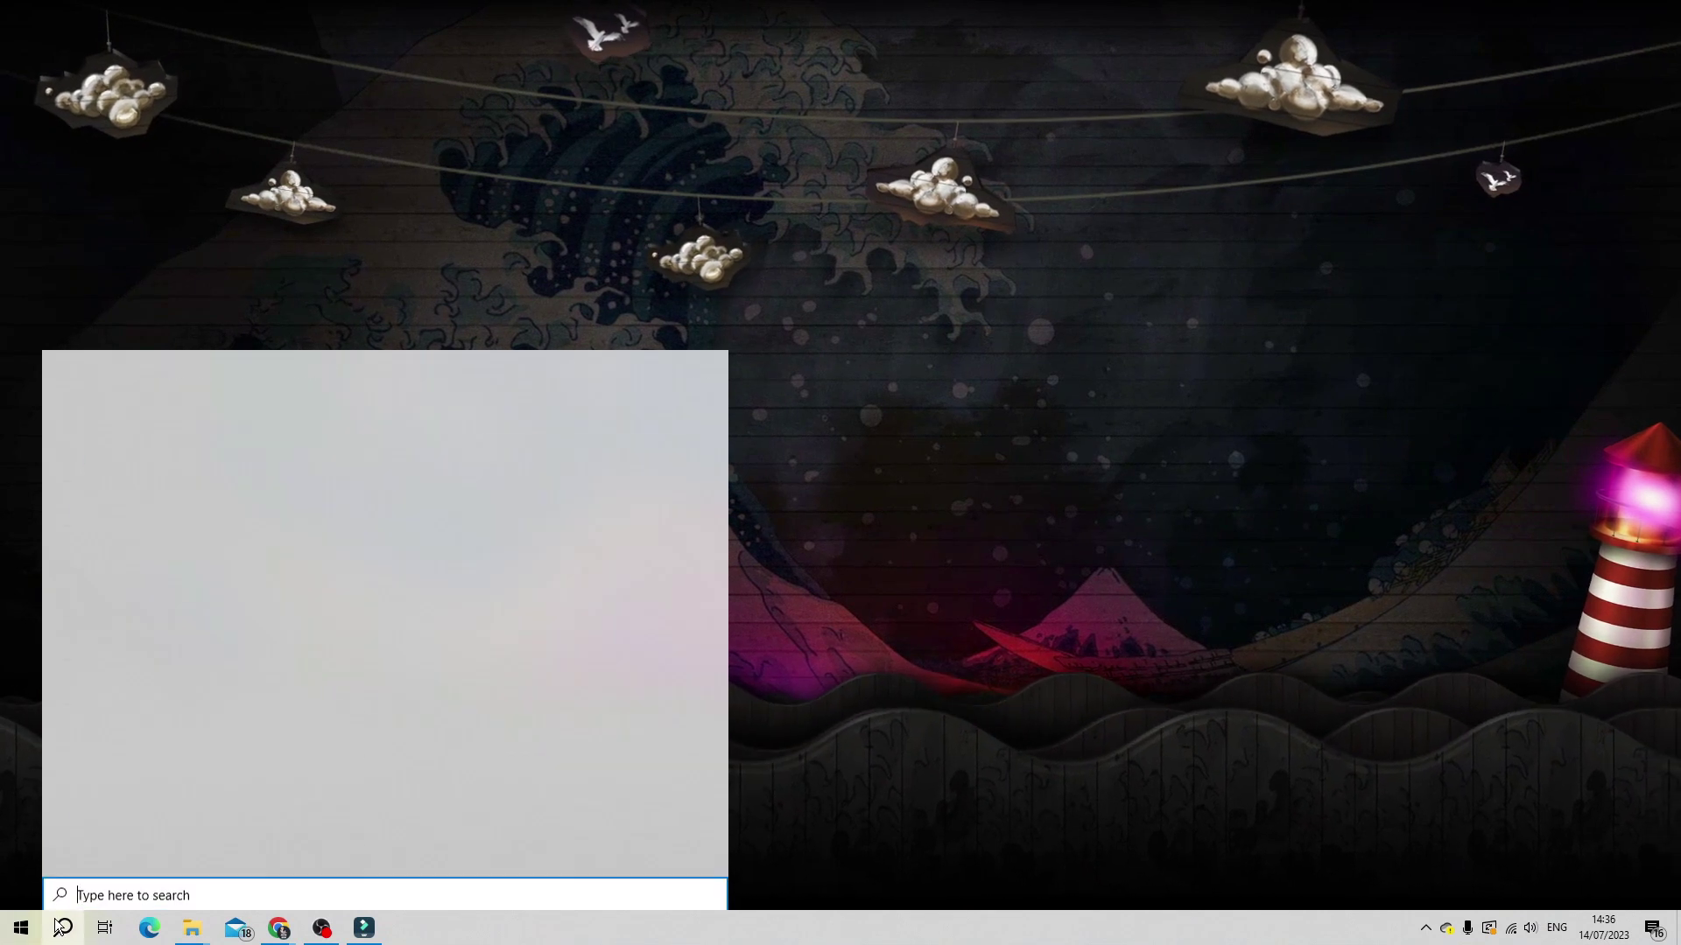
pyautogui.write('run')
pyautogui.click(207, 462)
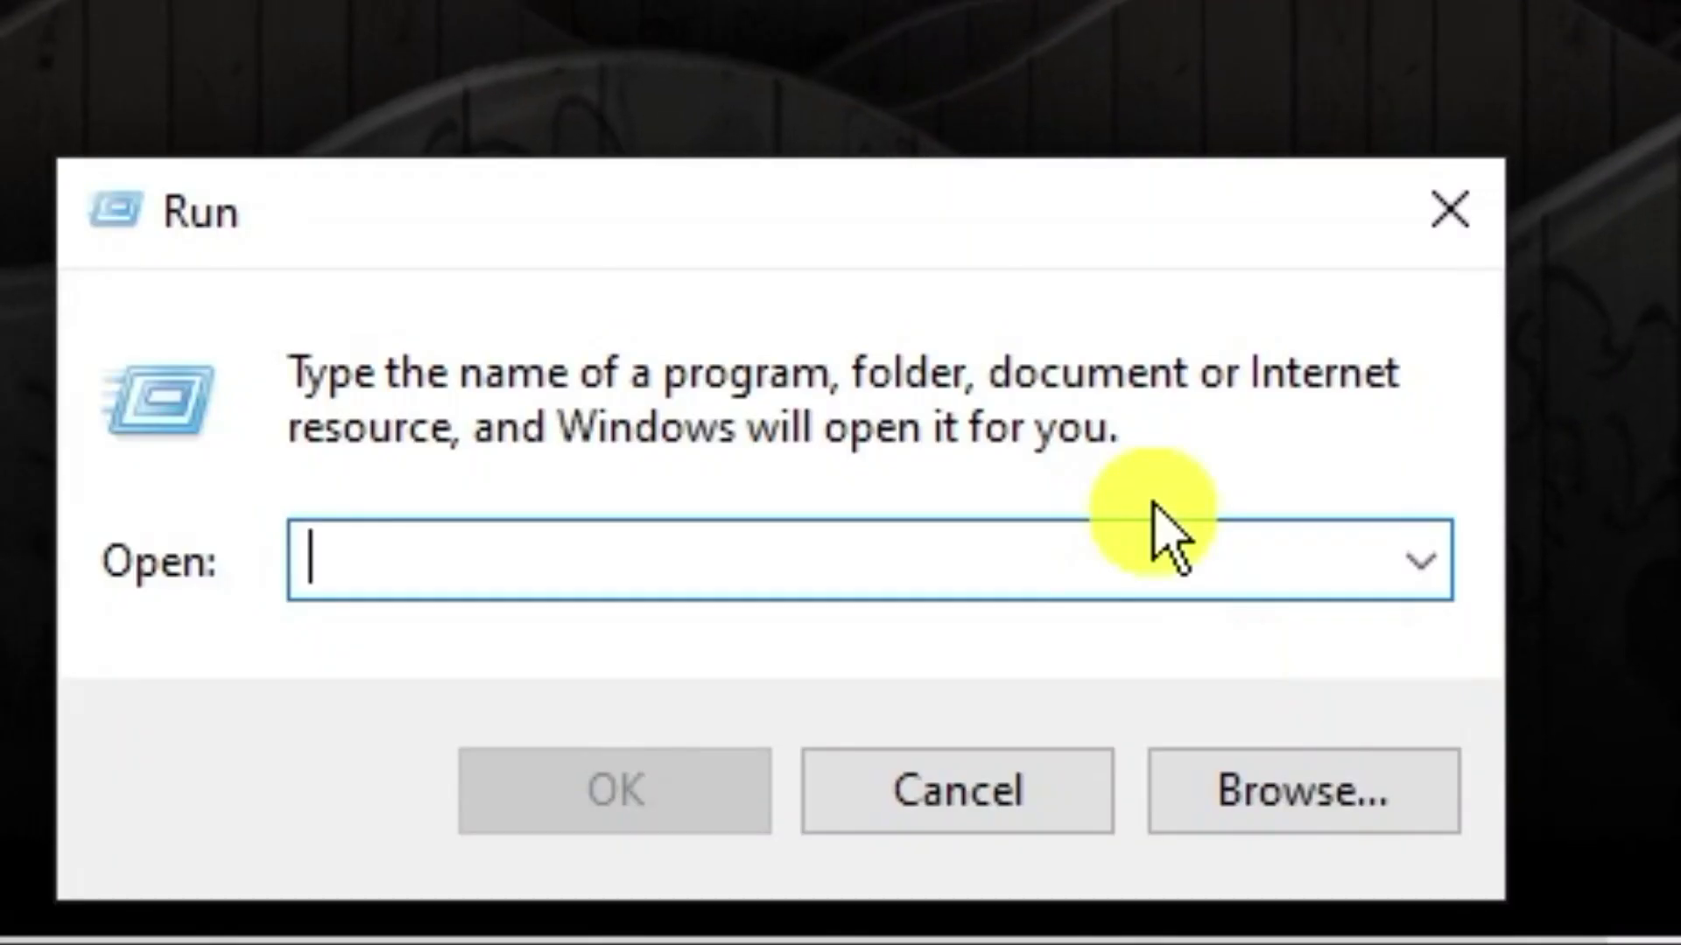
pyautogui.write('%t')
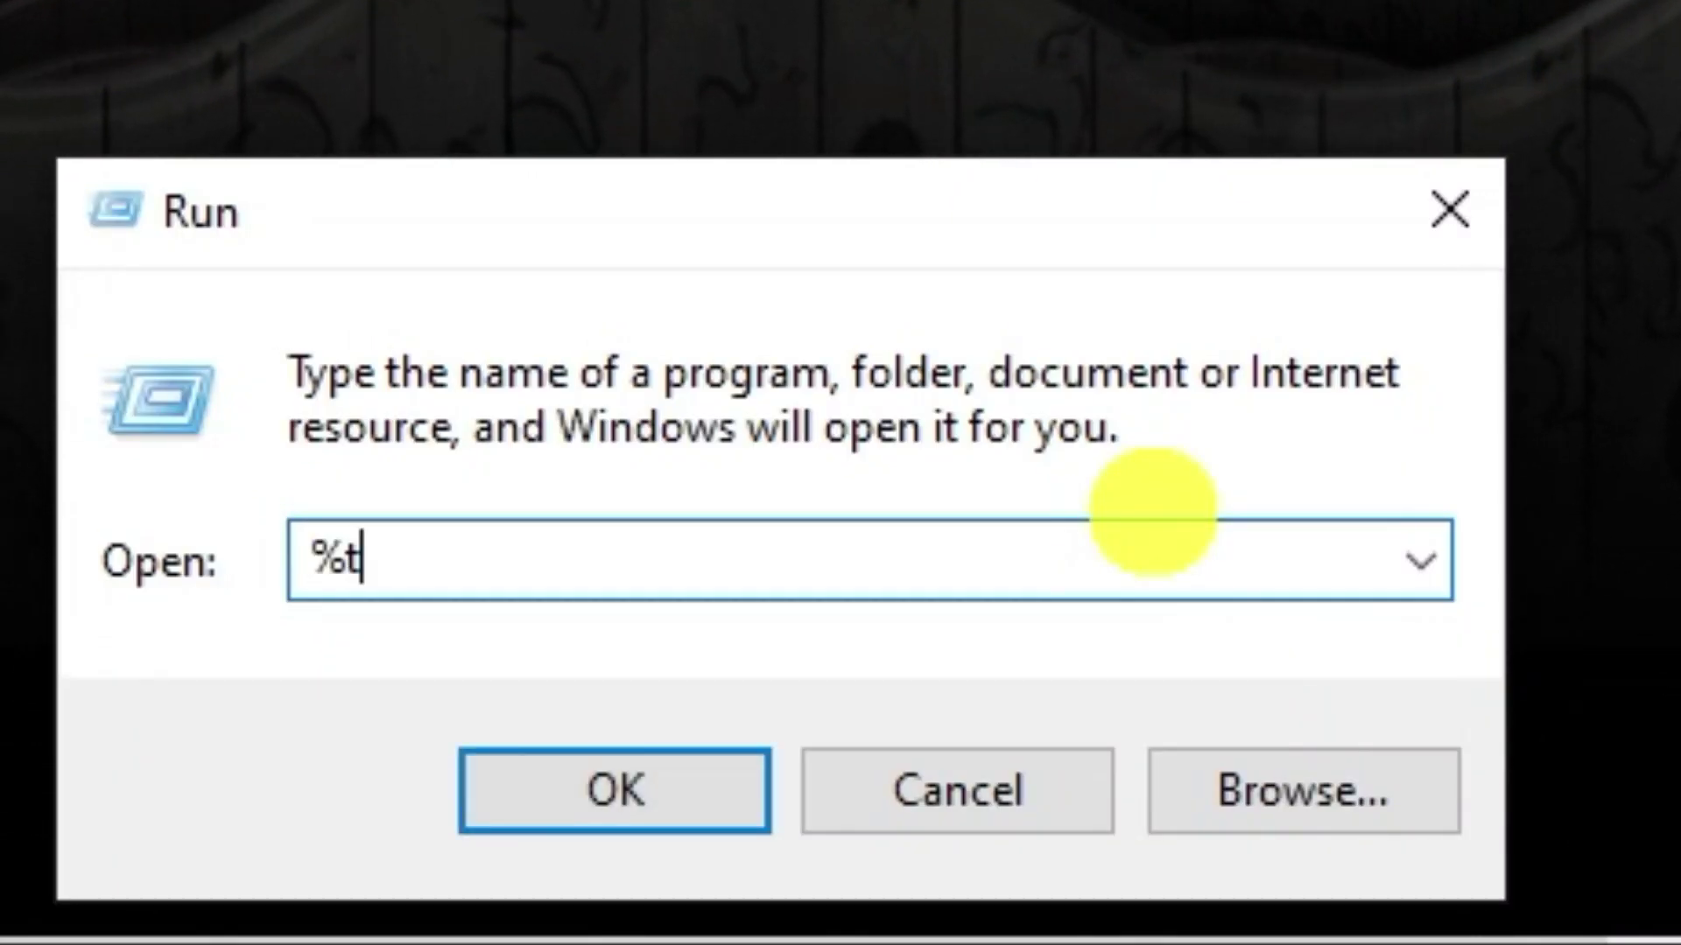
pyautogui.write('emp%')
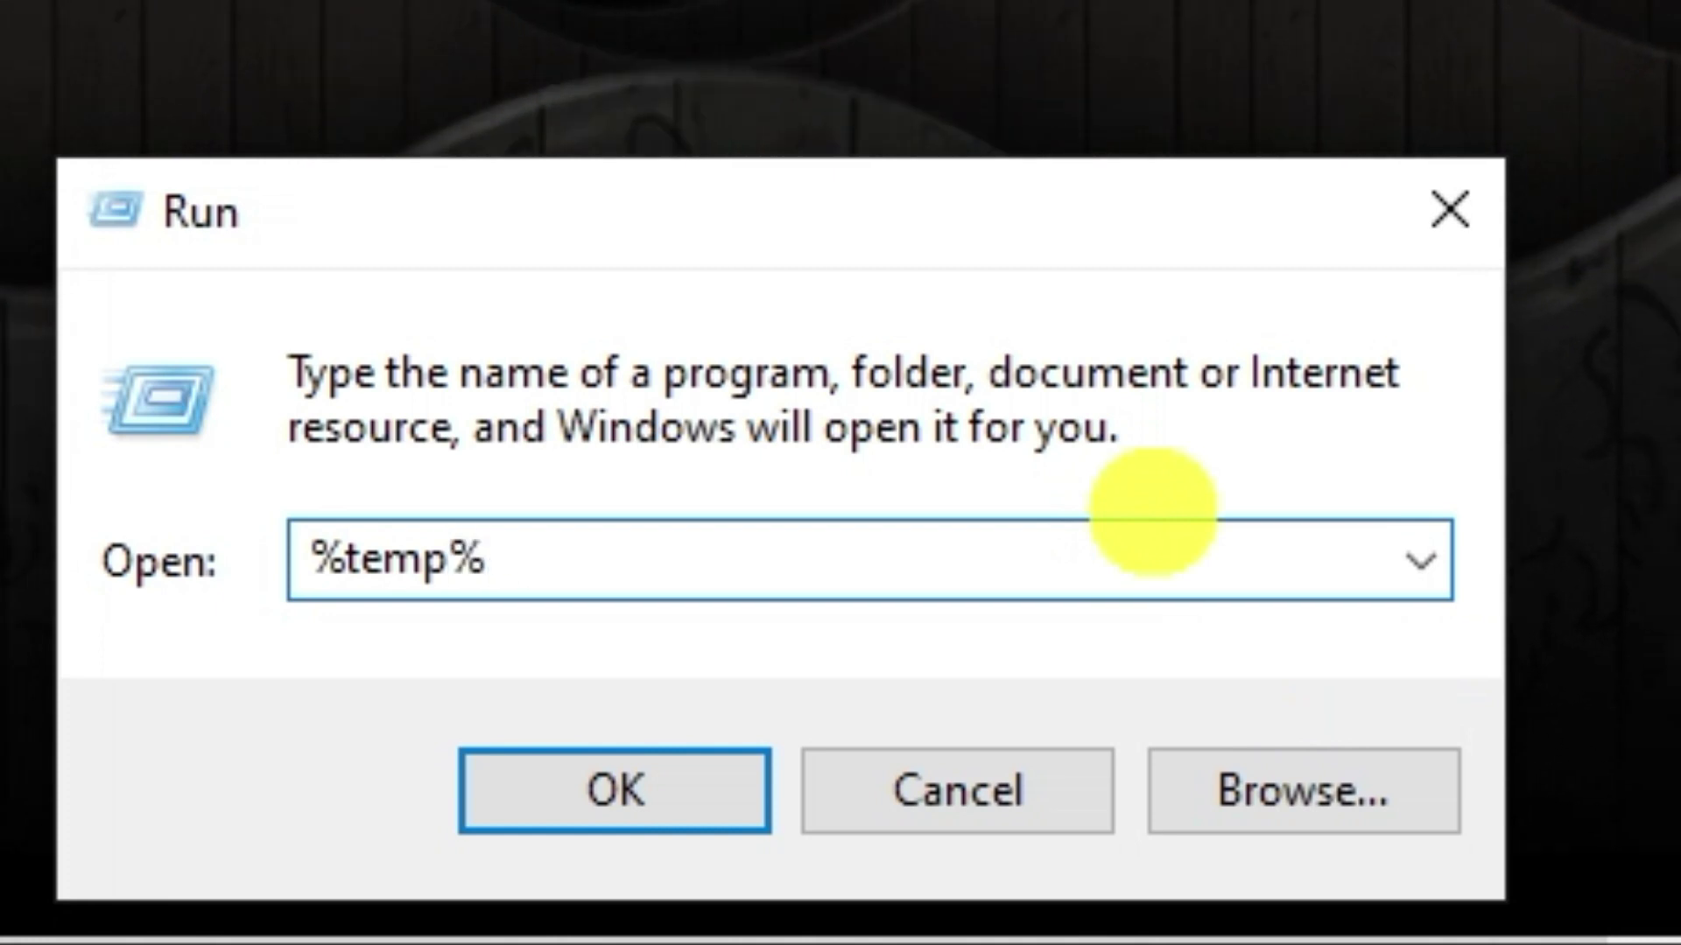
# - Open the Temp folder, find the Roblox folder, and delete it
pyautogui.press('Return')
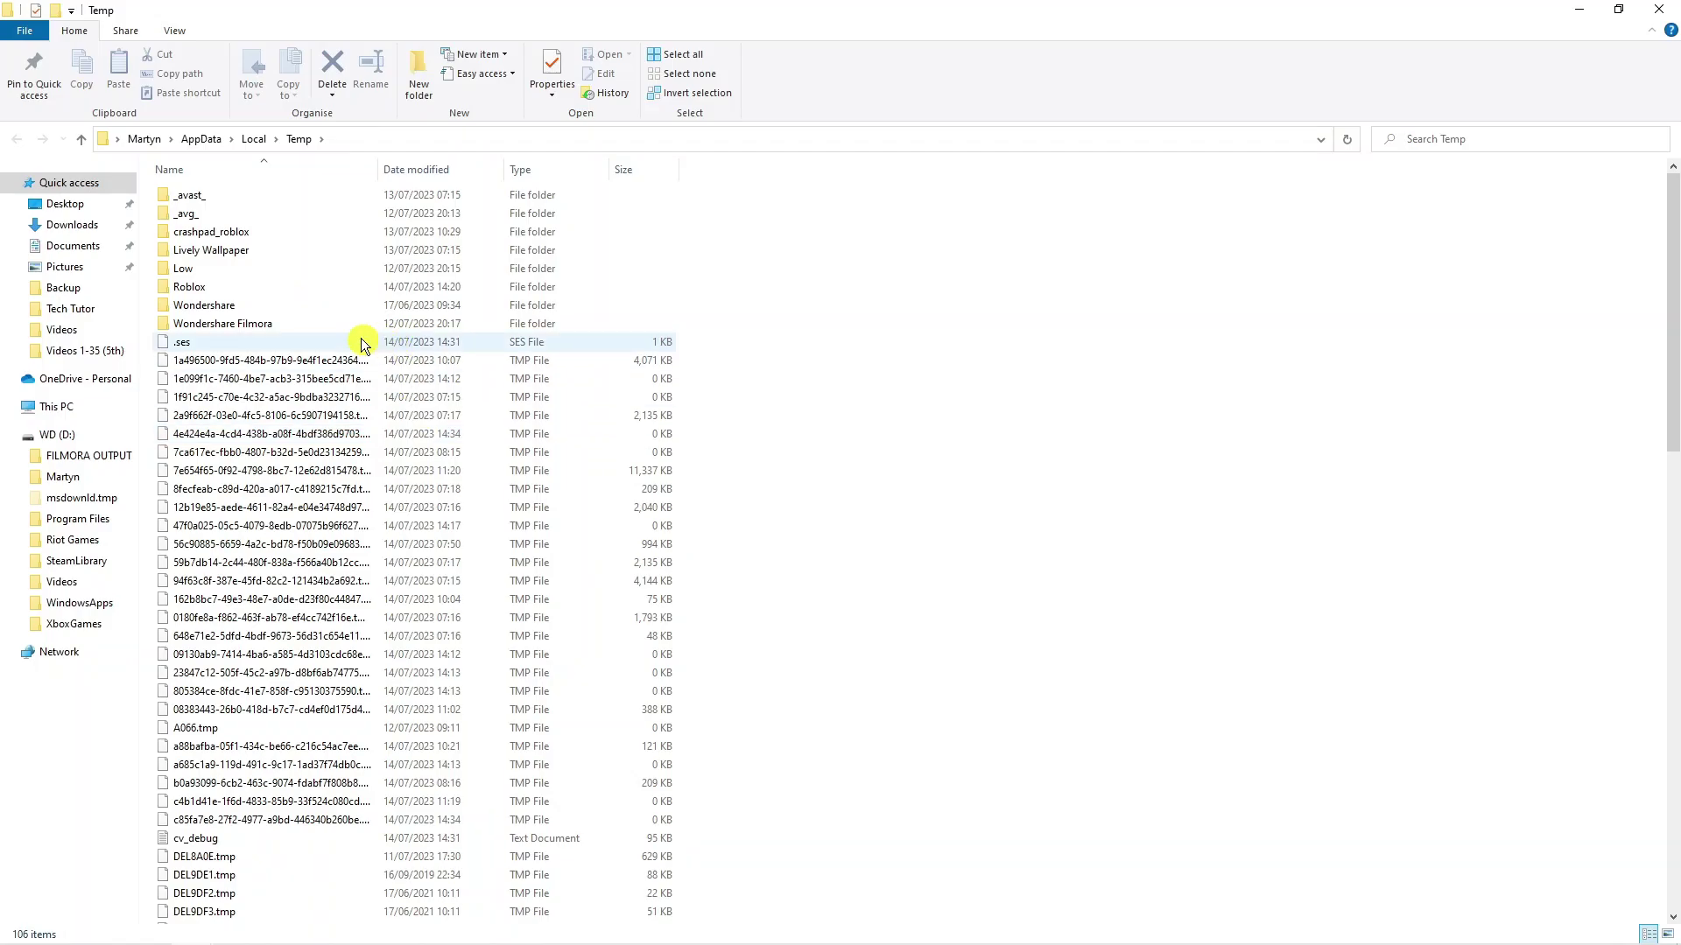
pyautogui.click(359, 341)
pyautogui.scroll(-8, 376, 350)
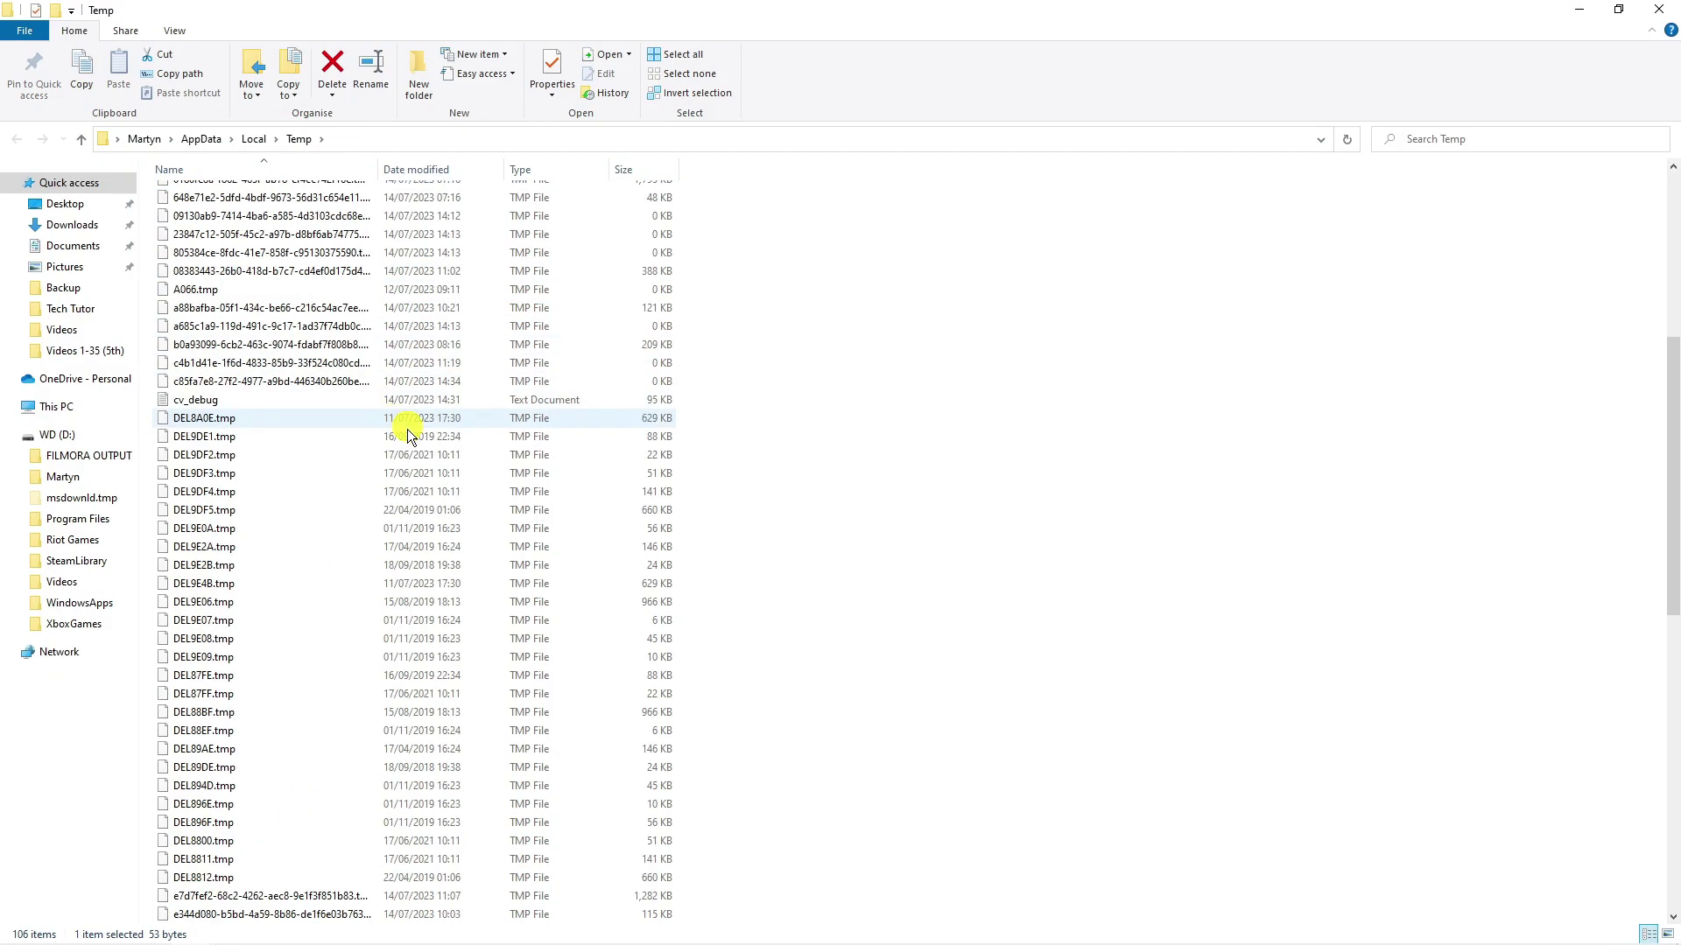
pyautogui.scroll(-13, 407, 429)
pyautogui.scroll(6, 459, 500)
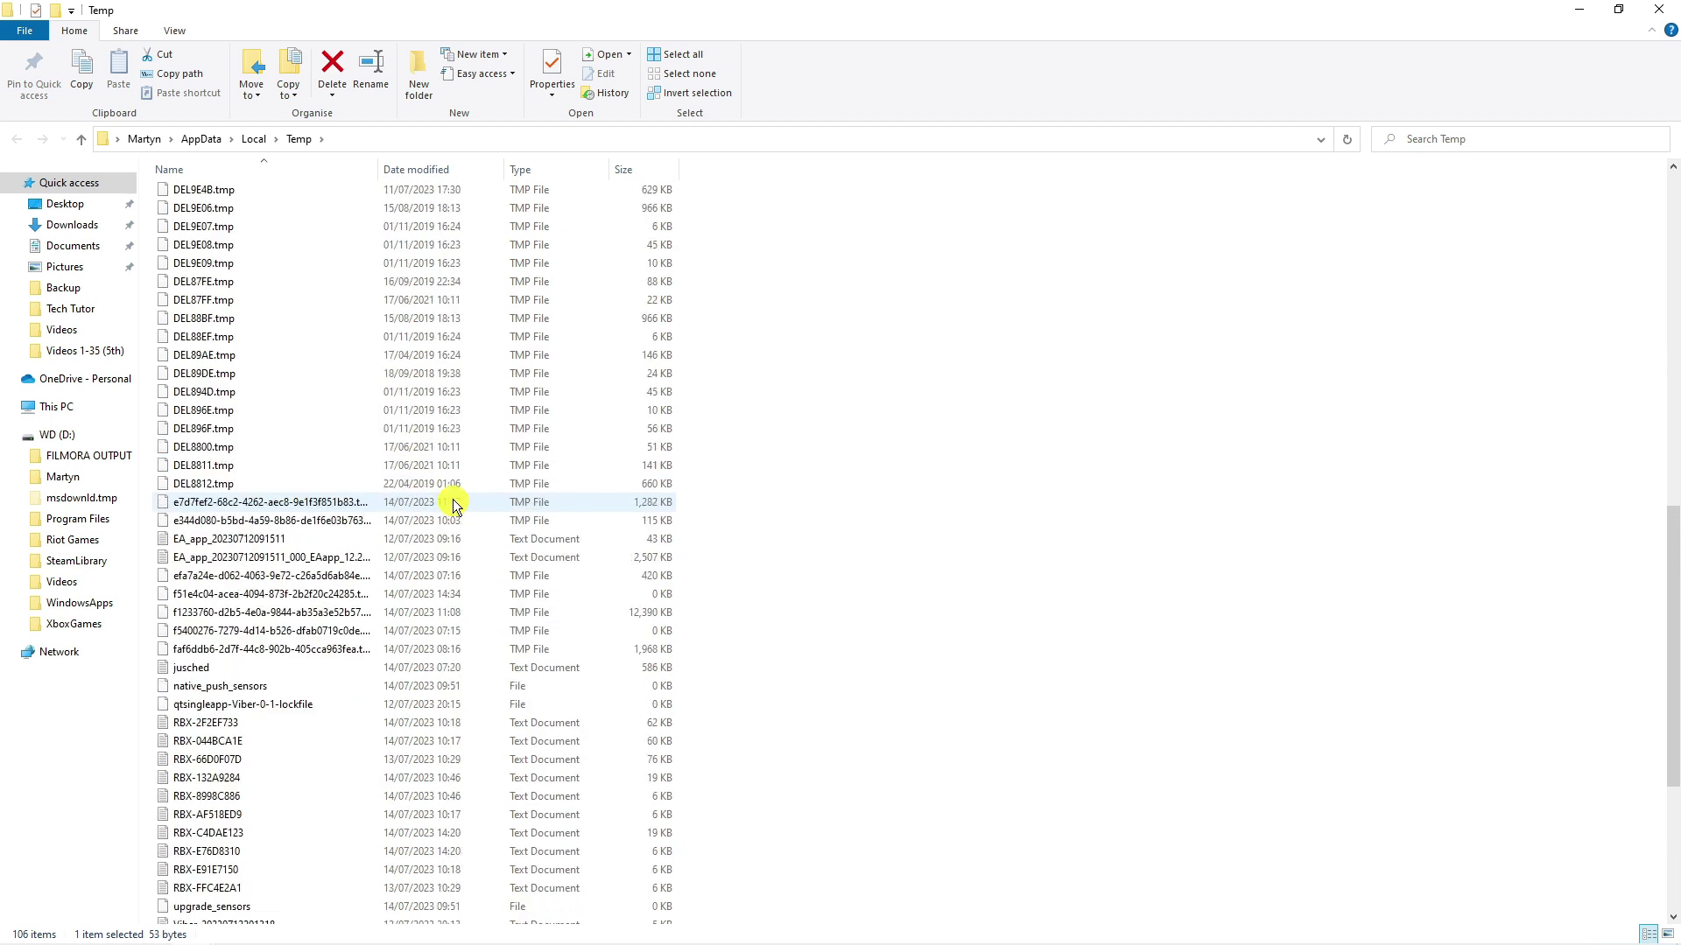
pyautogui.scroll(15, 455, 504)
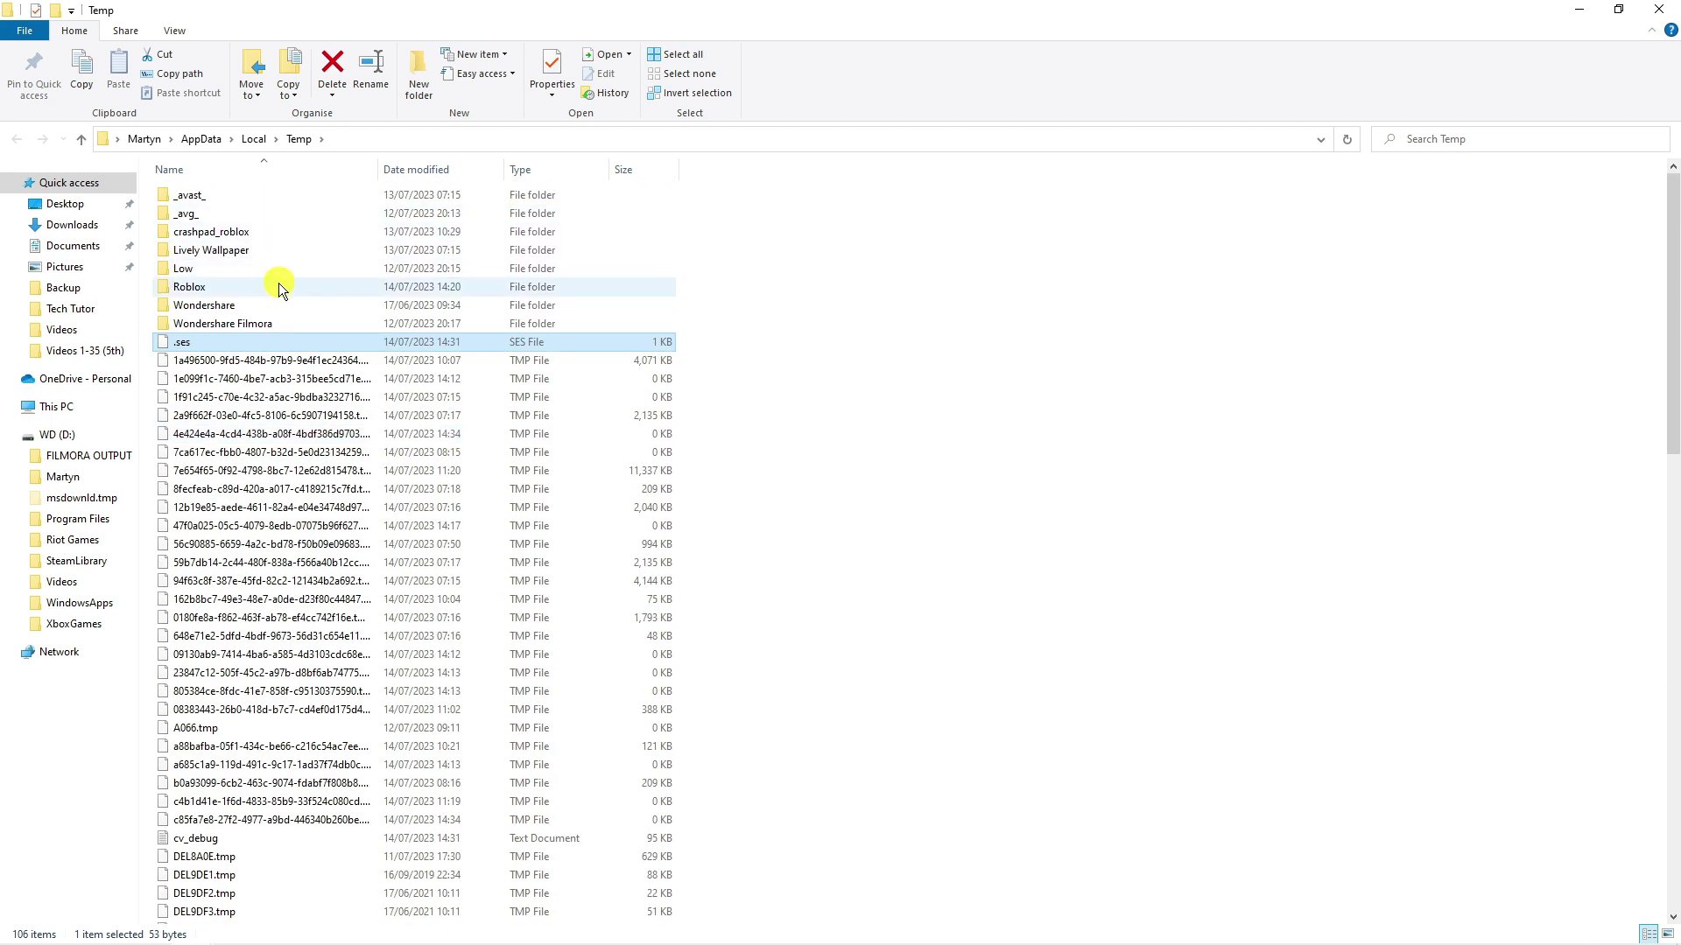
pyautogui.click(280, 284)
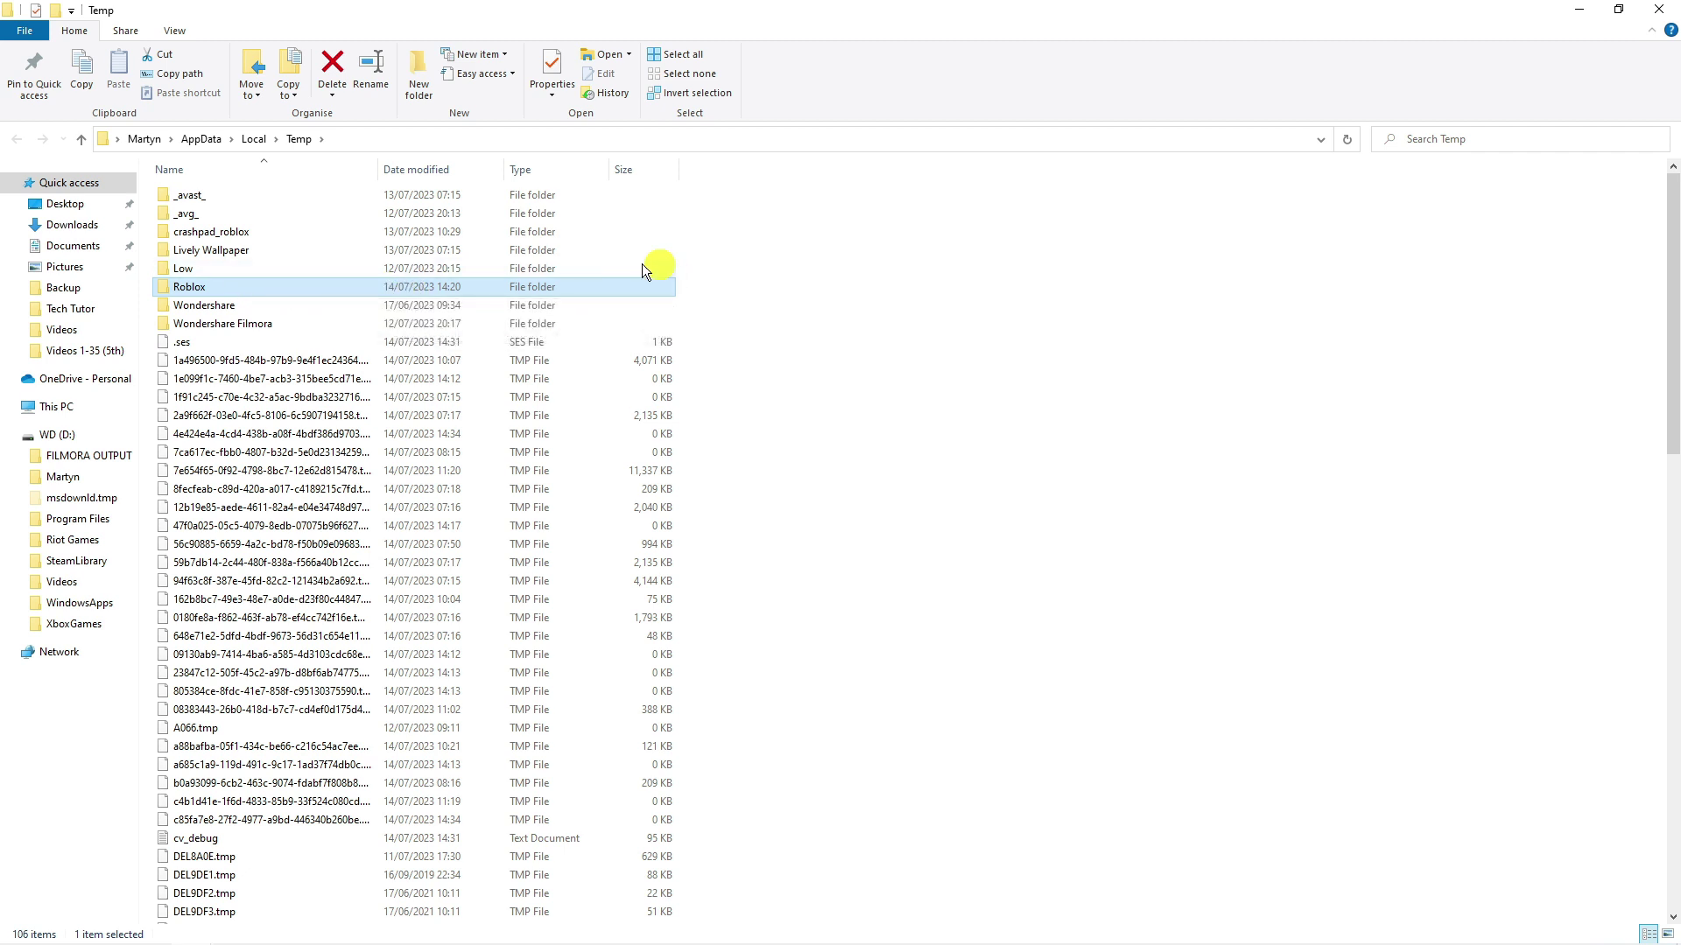
pyautogui.press('Delete')
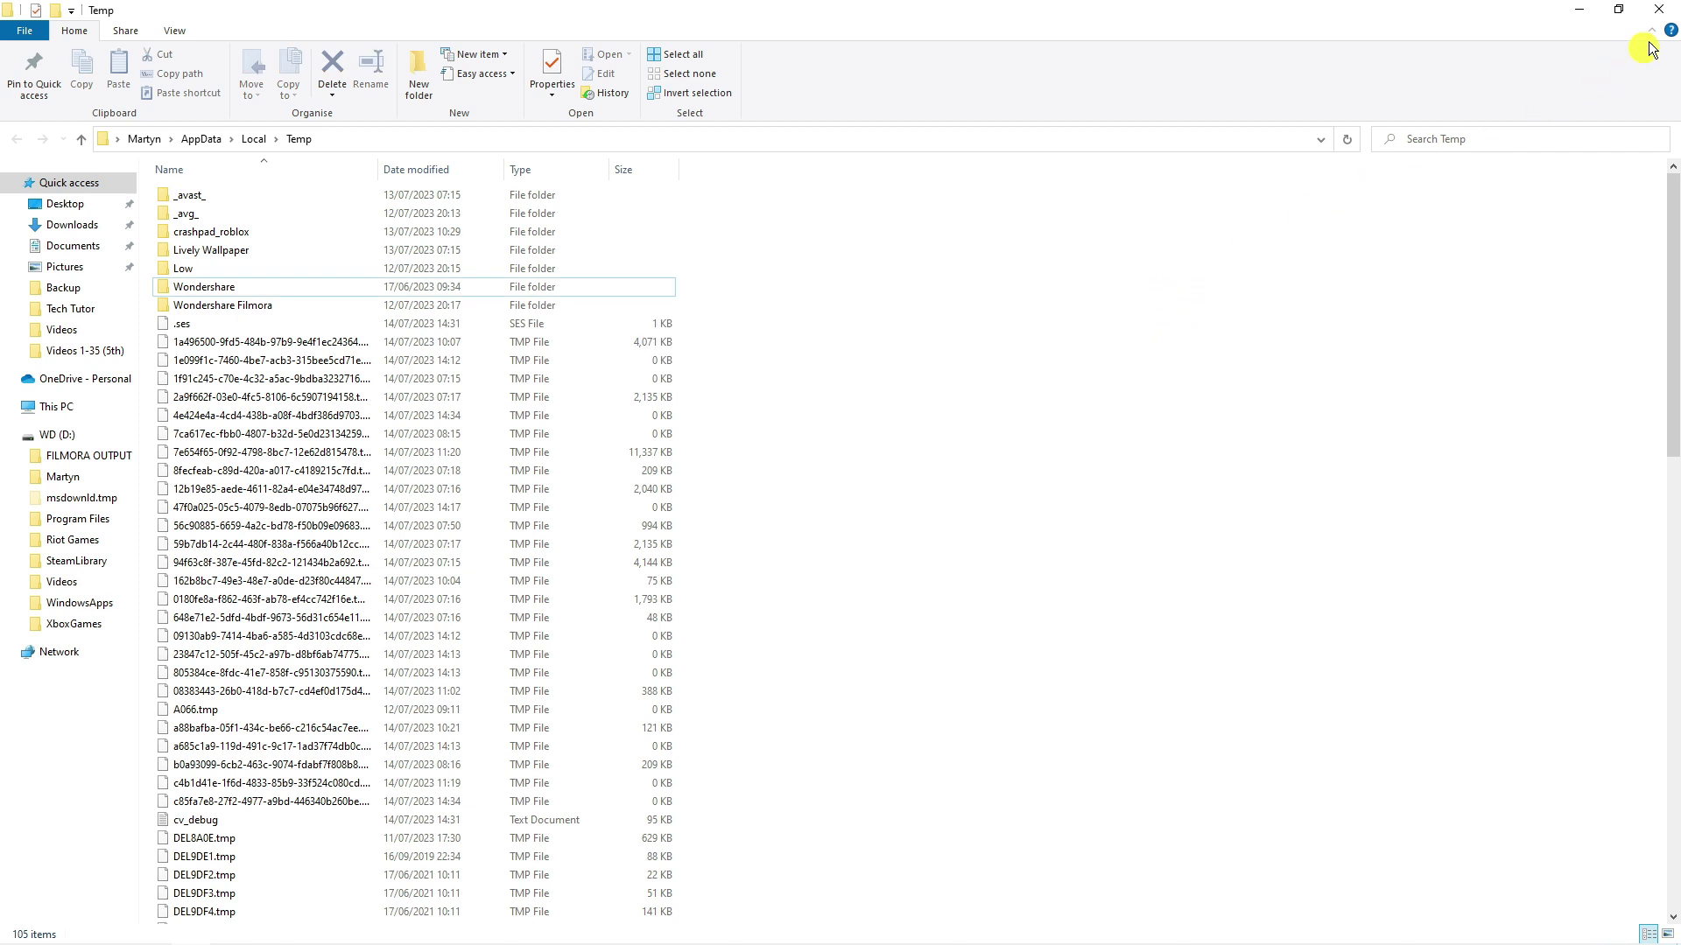
# - Close the Temp window and search 'remove programs' to open Apps & features
pyautogui.click(1665, 14)
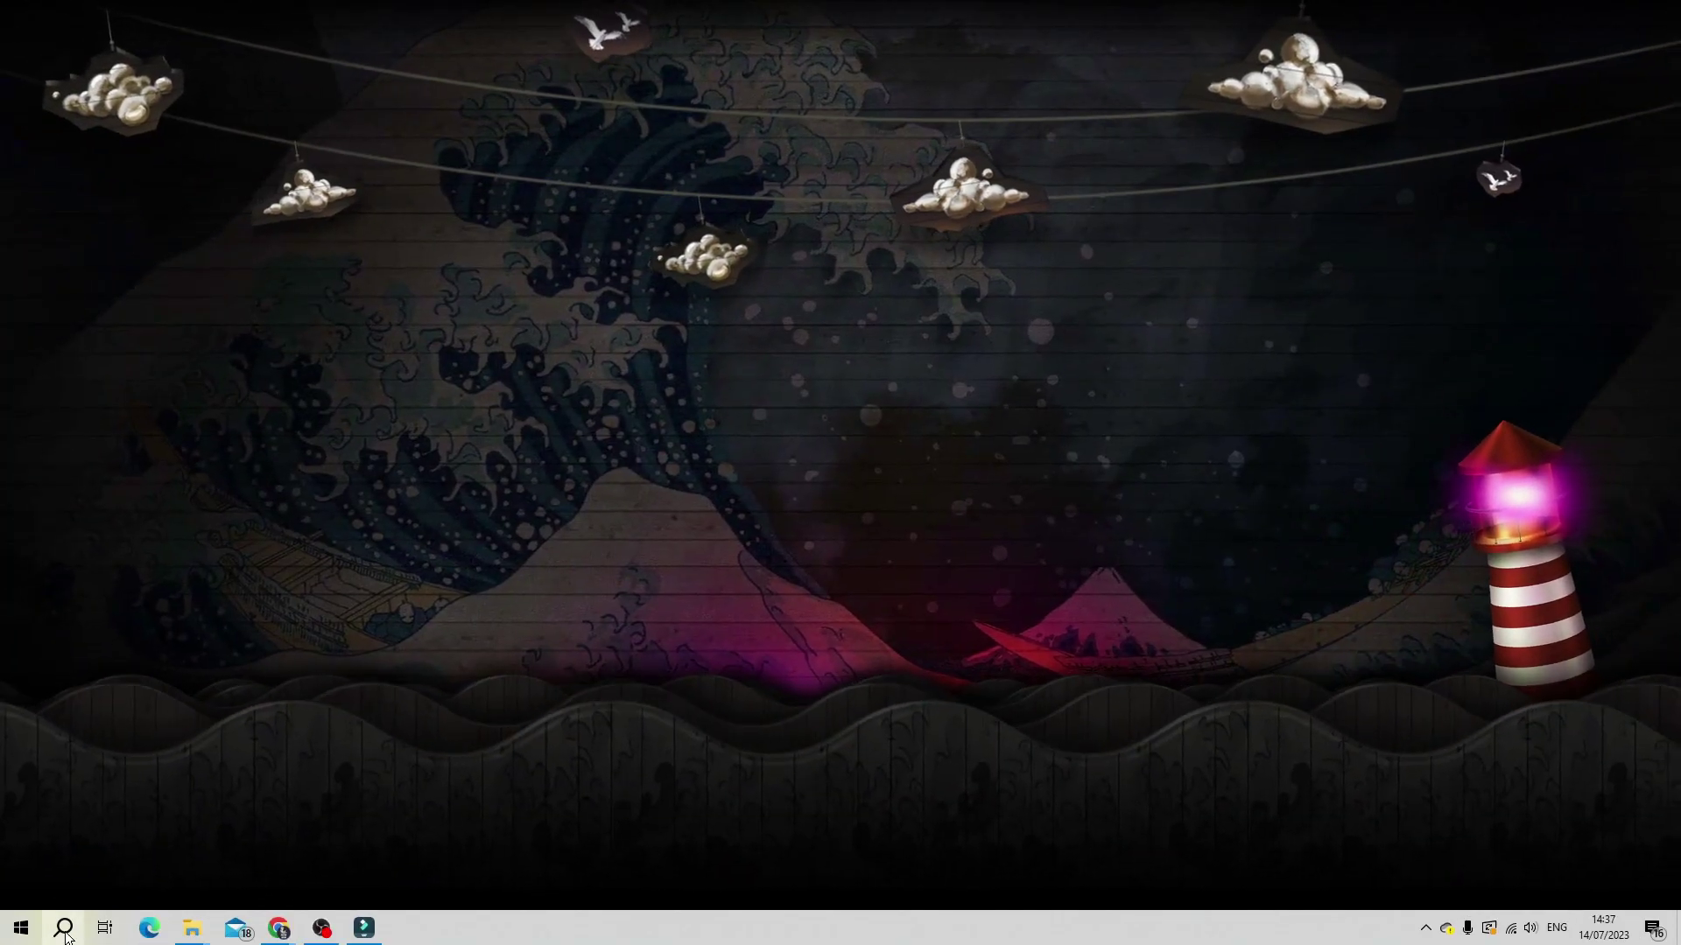
pyautogui.click(65, 931)
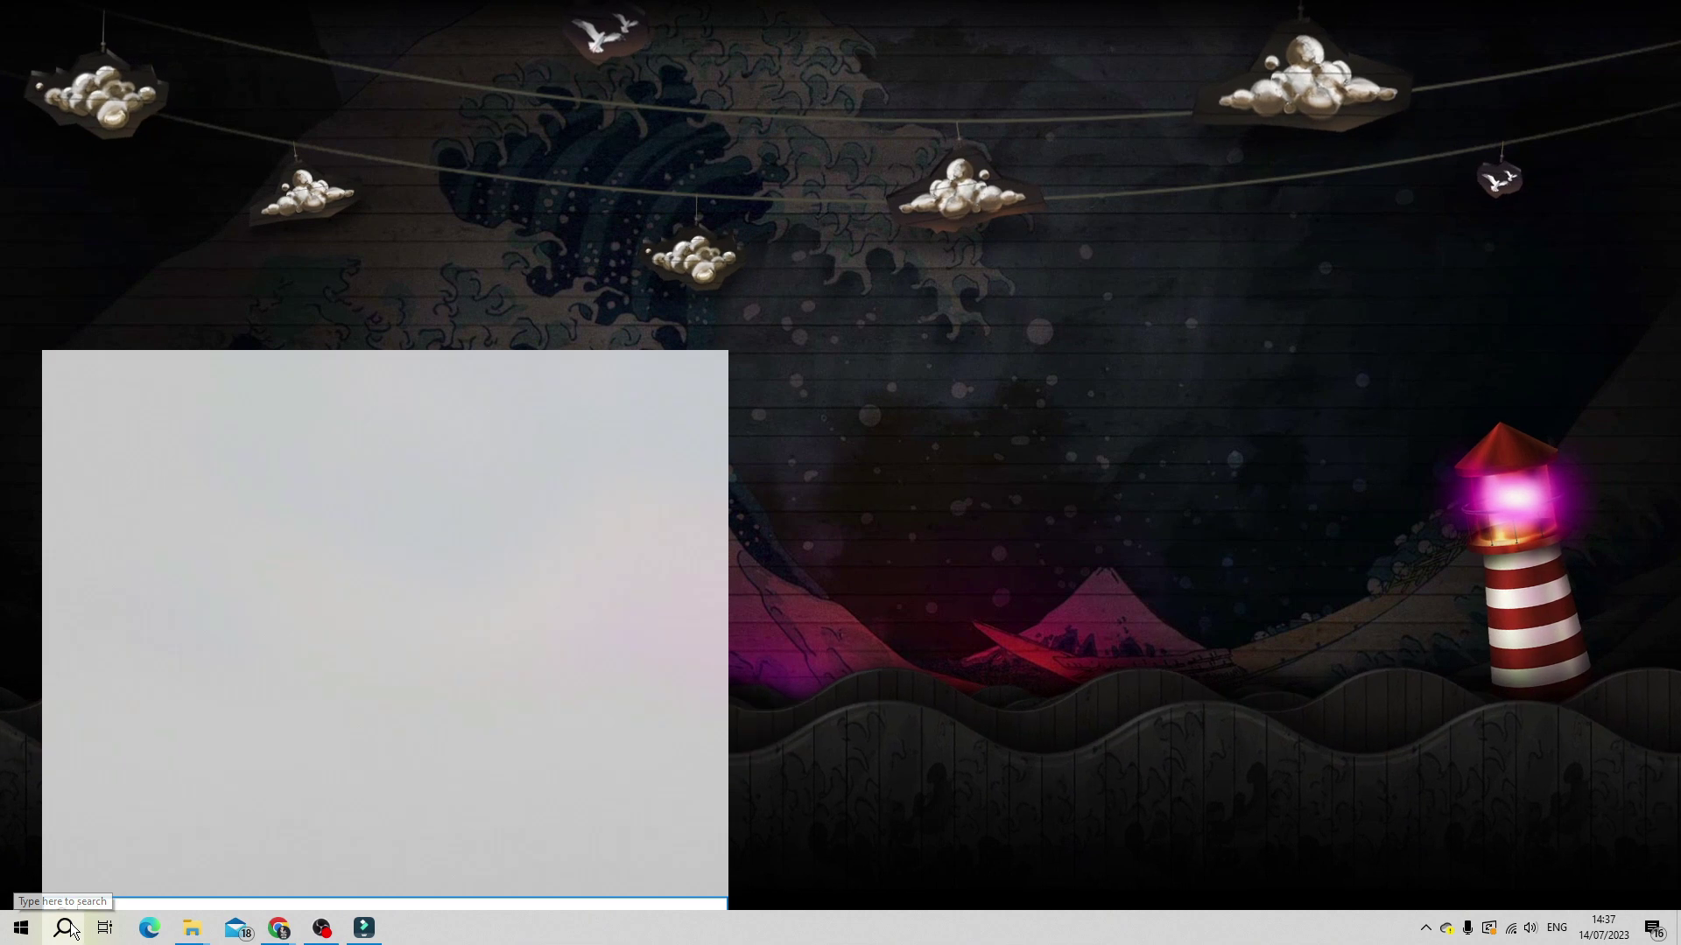
pyautogui.write('re')
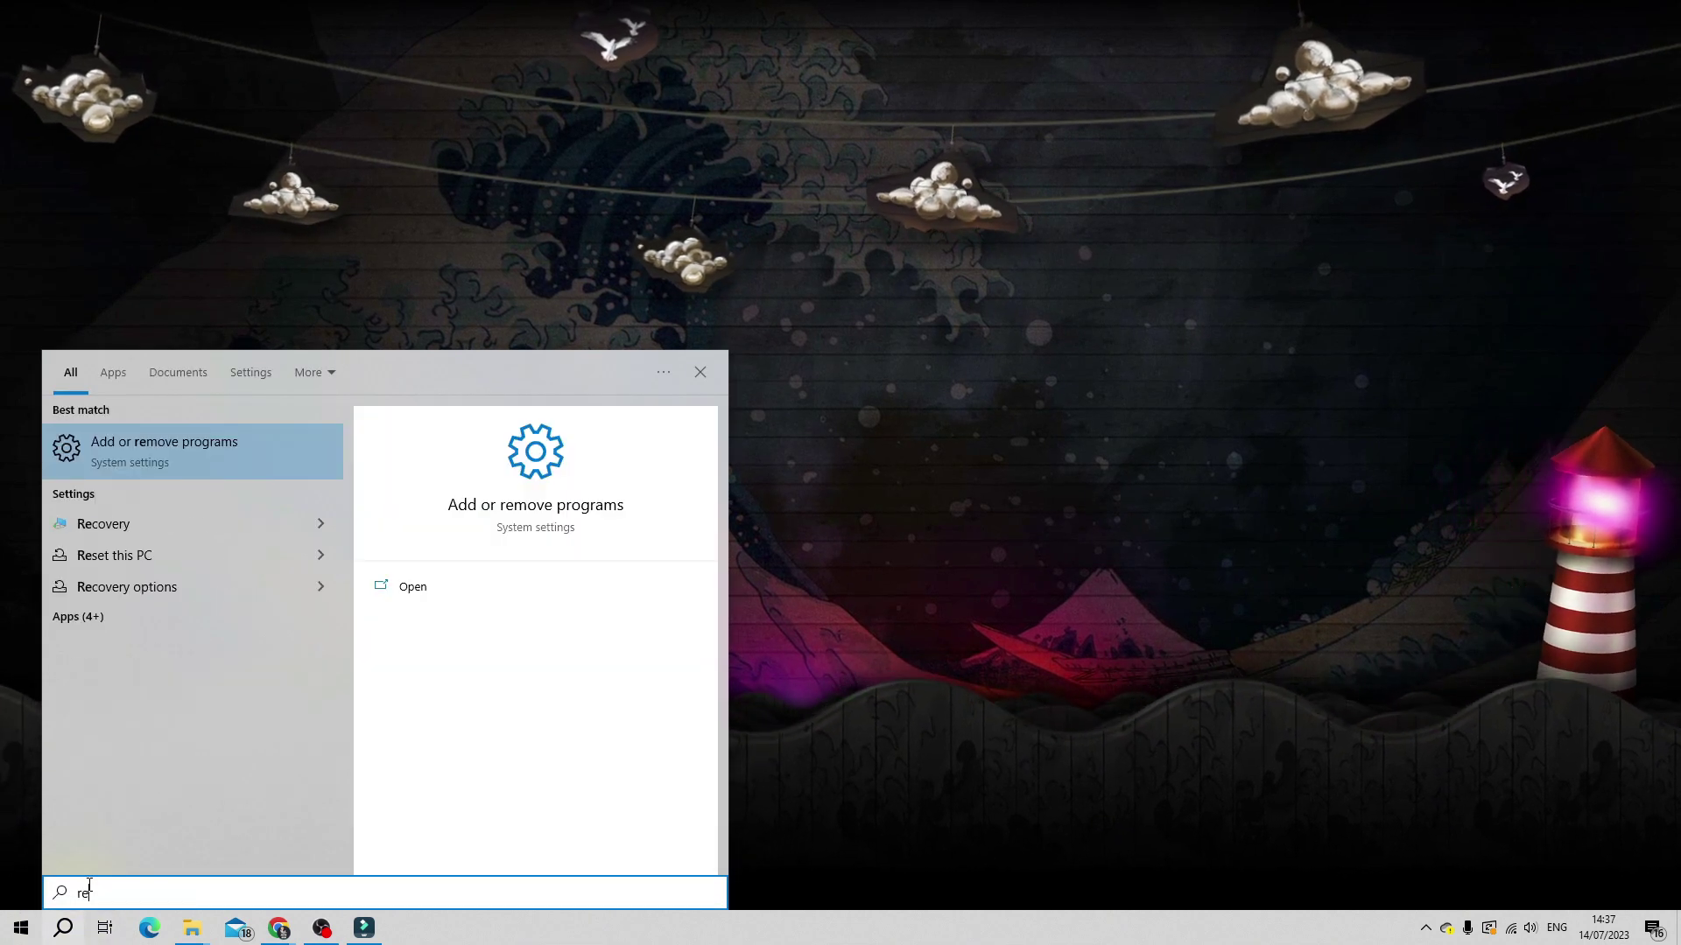
pyautogui.write('move programs')
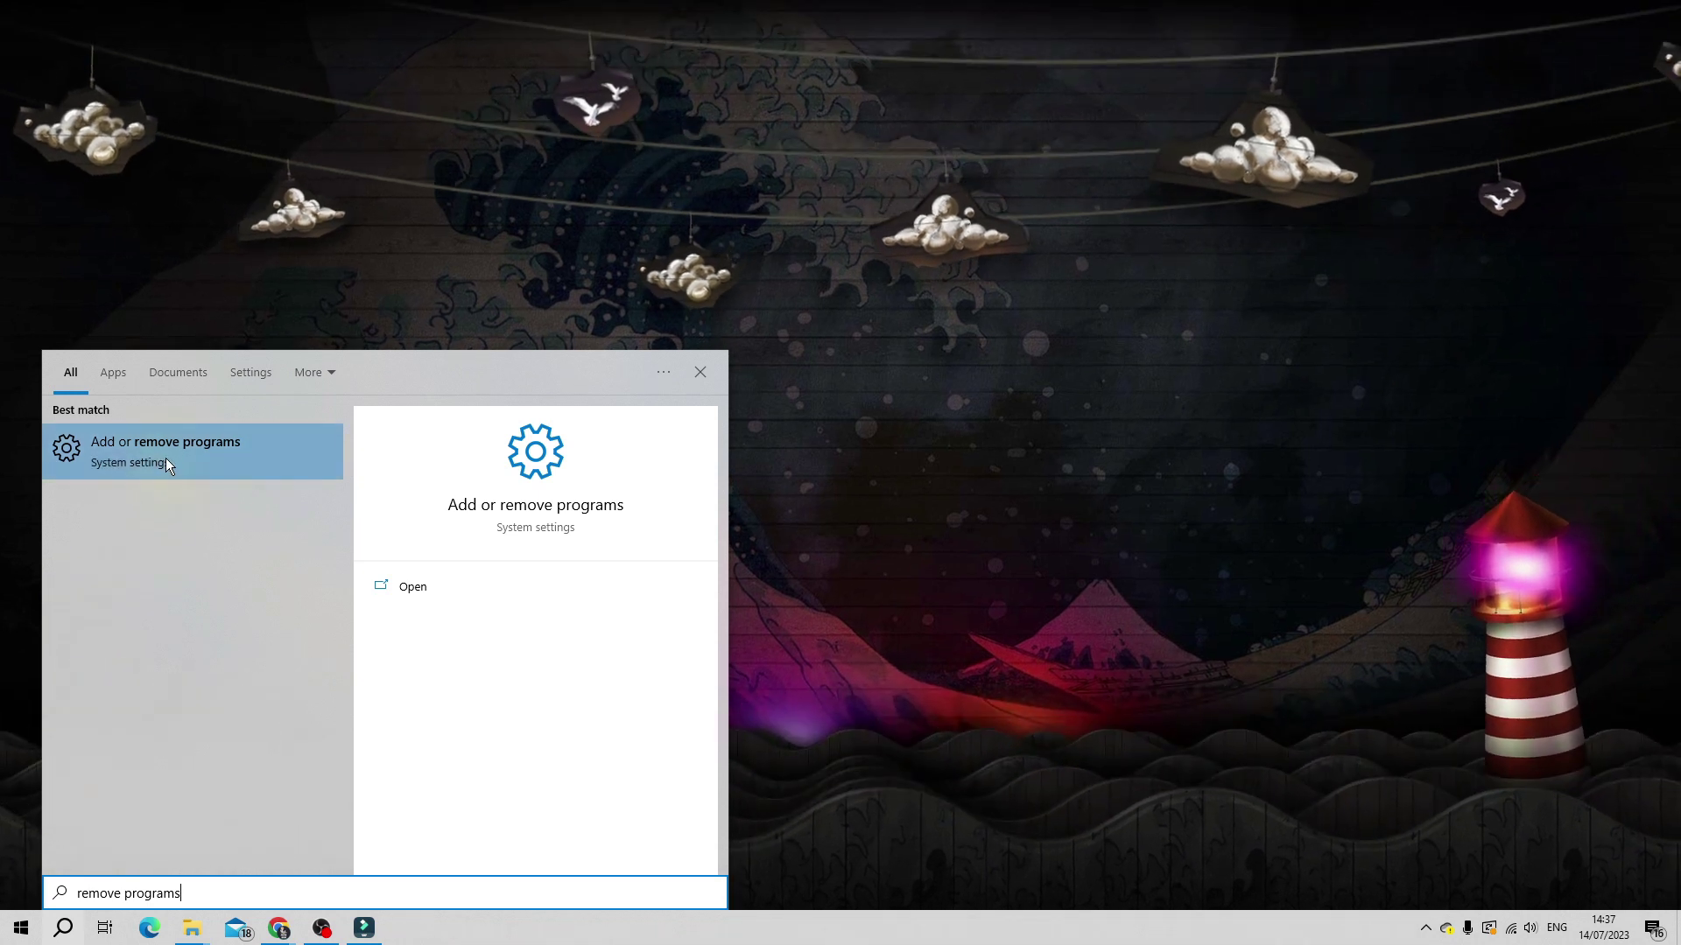
pyautogui.click(198, 444)
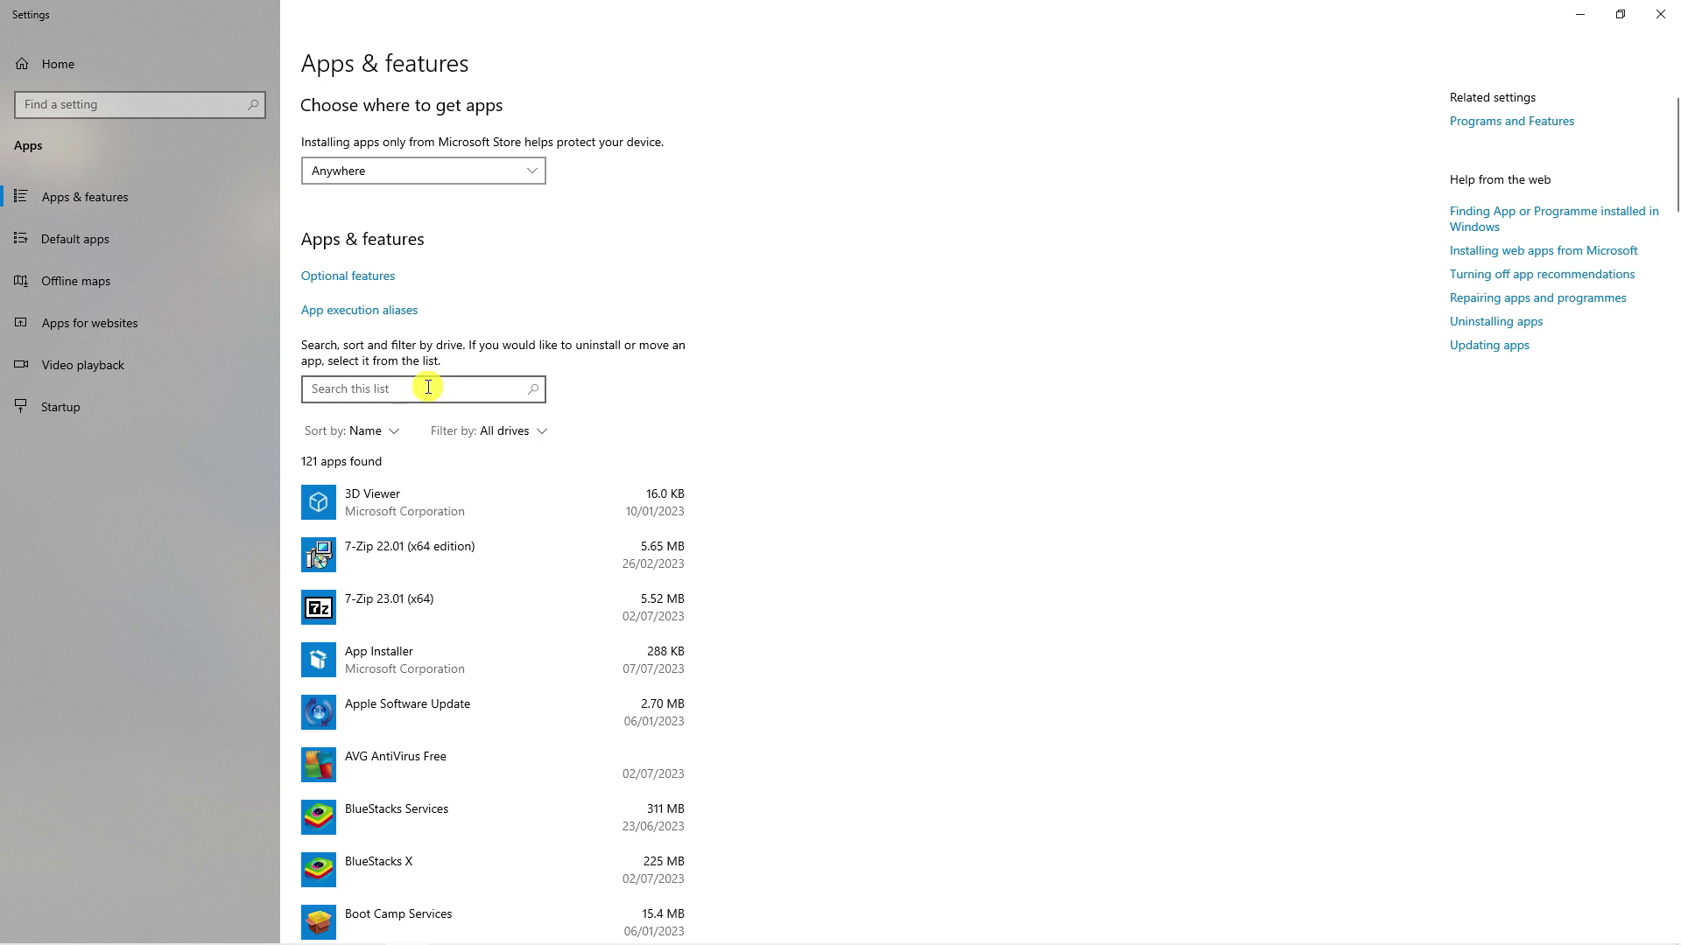
# - Filter apps by 'roblox', try uninstalling Roblox Player, dismiss the error, and close Settings
pyautogui.write('roblox')
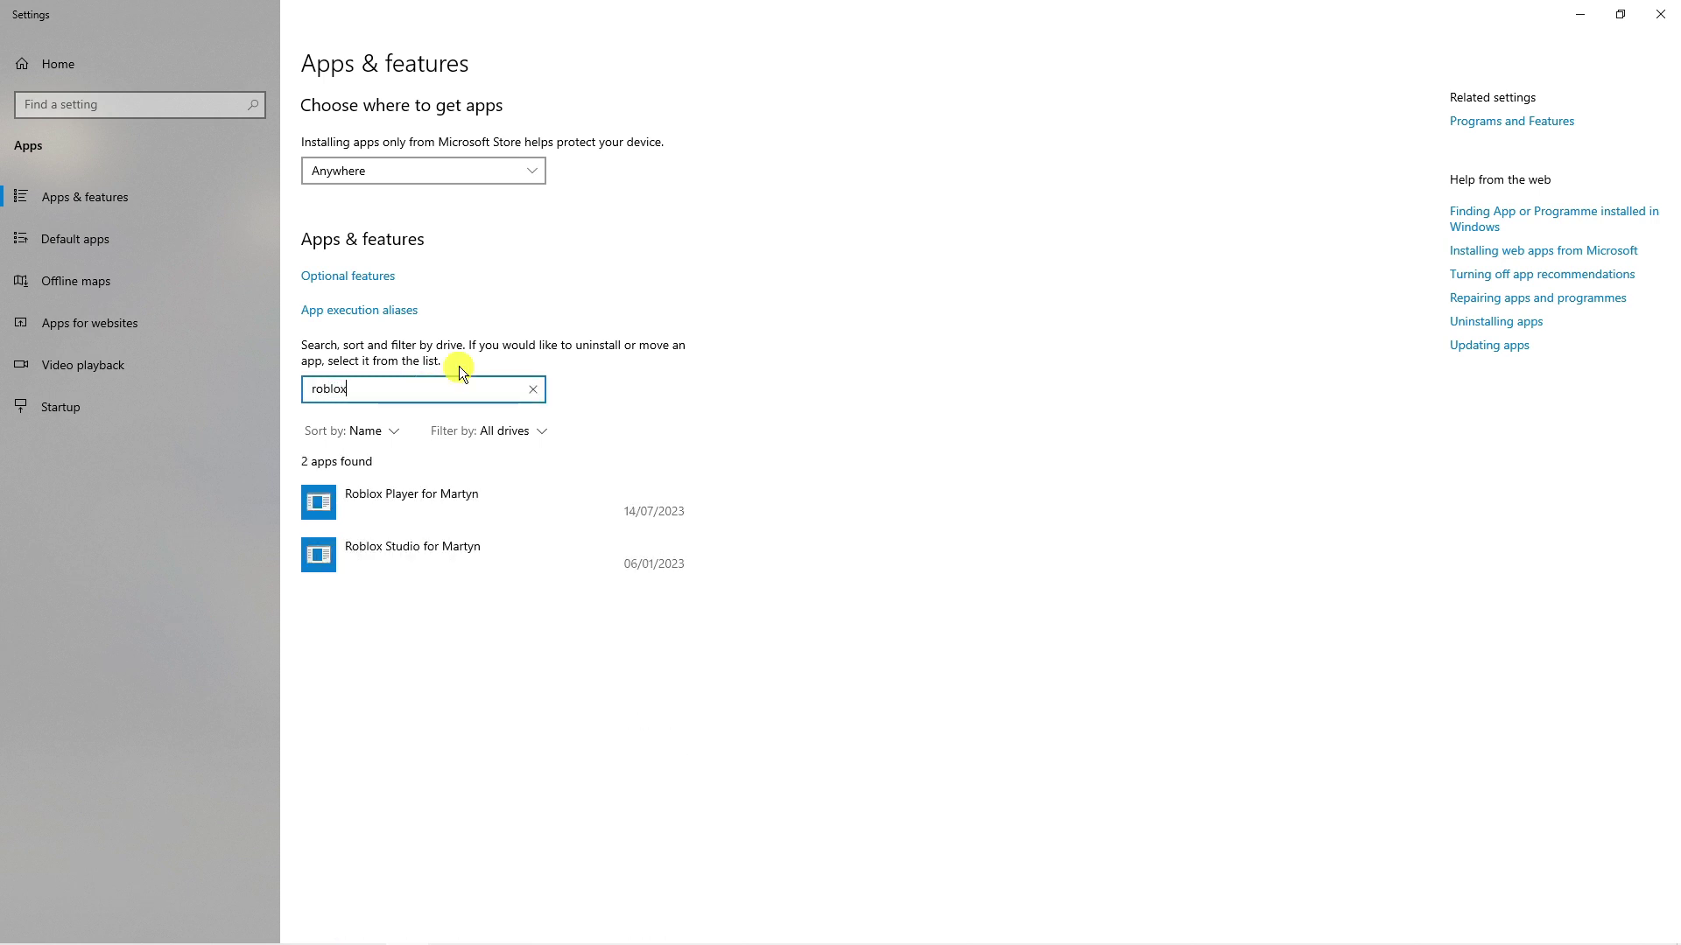
pyautogui.click(491, 511)
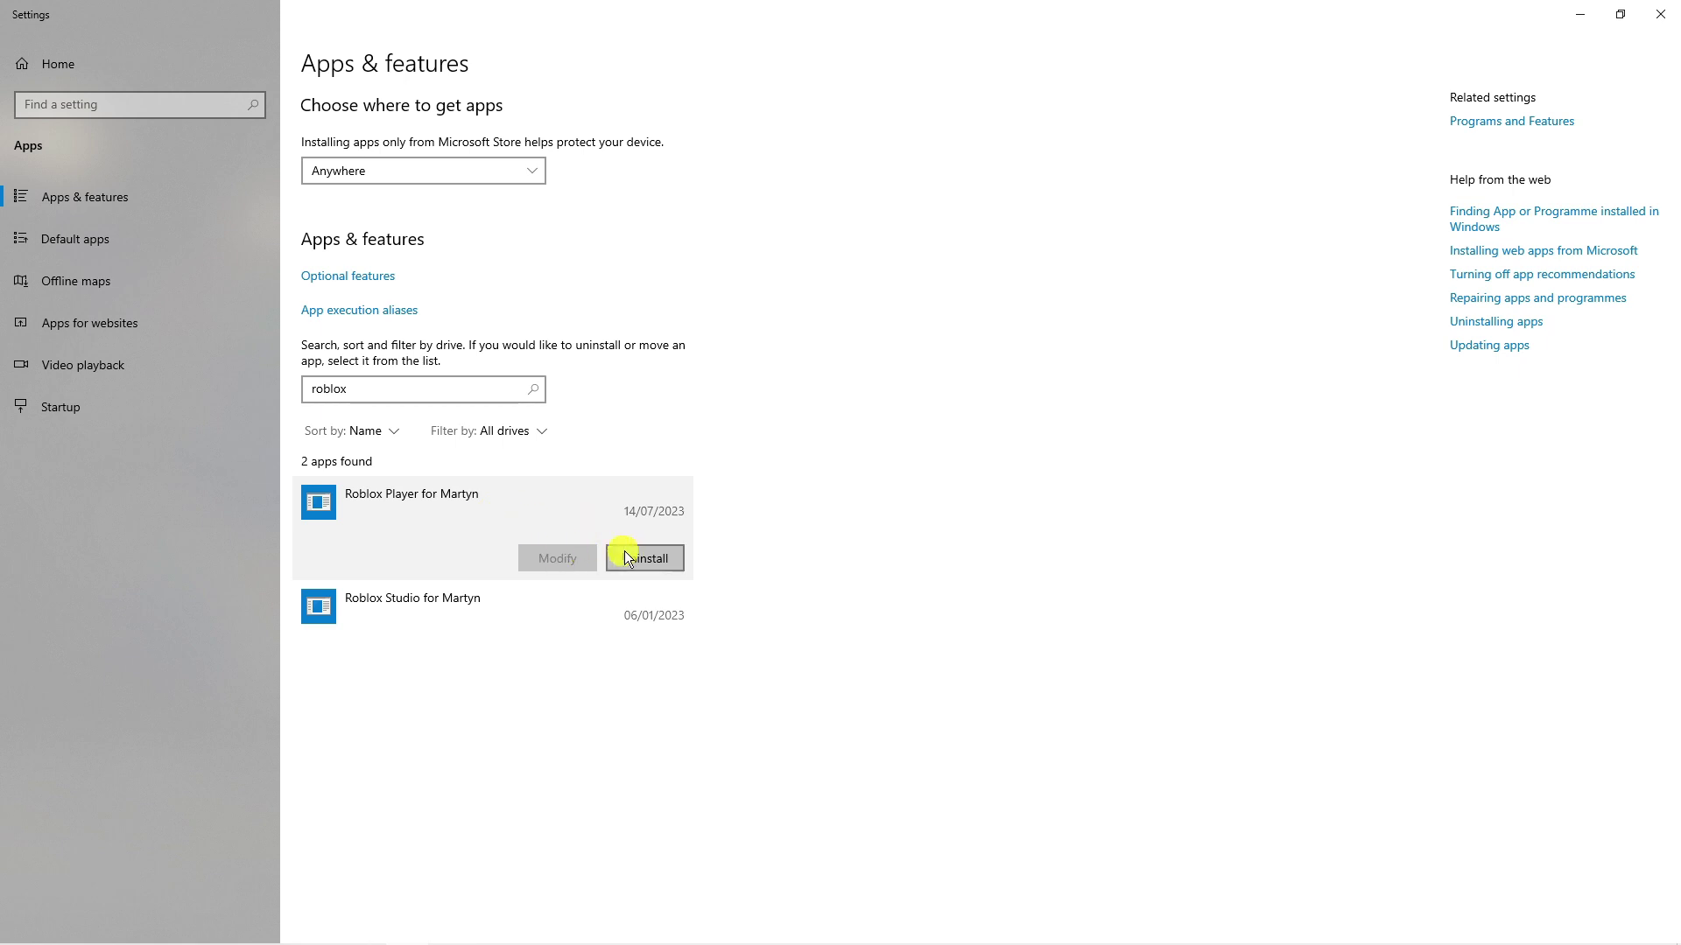
pyautogui.click(627, 558)
pyautogui.click(748, 517)
pyautogui.click(1035, 488)
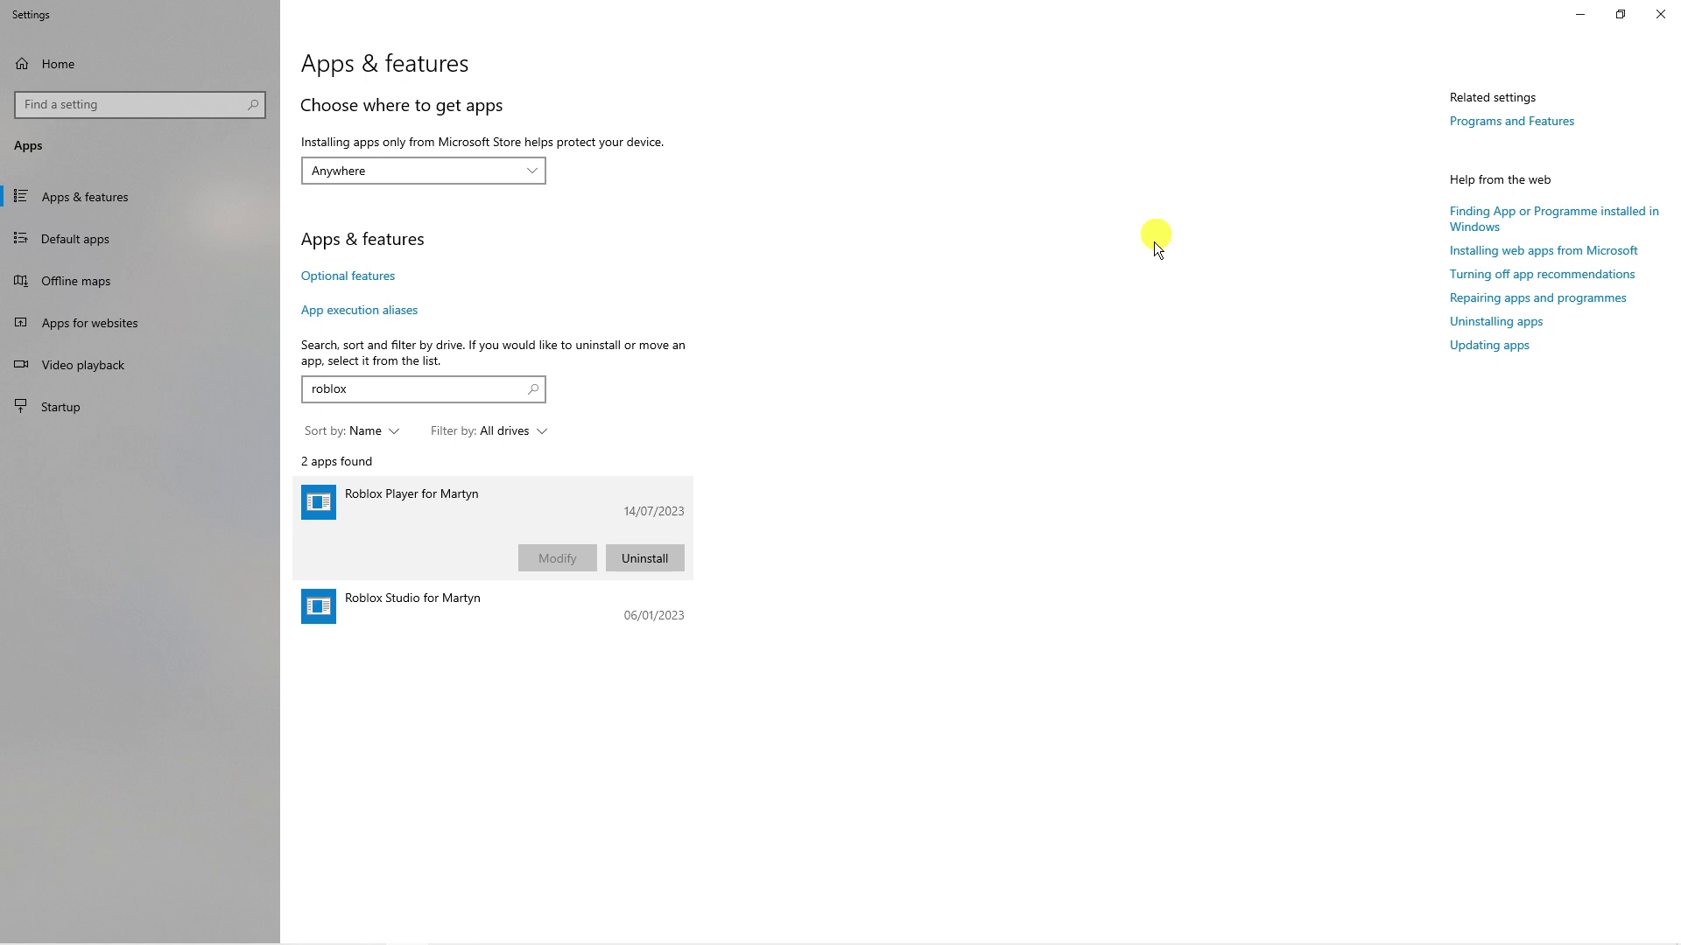
pyautogui.click(1661, 14)
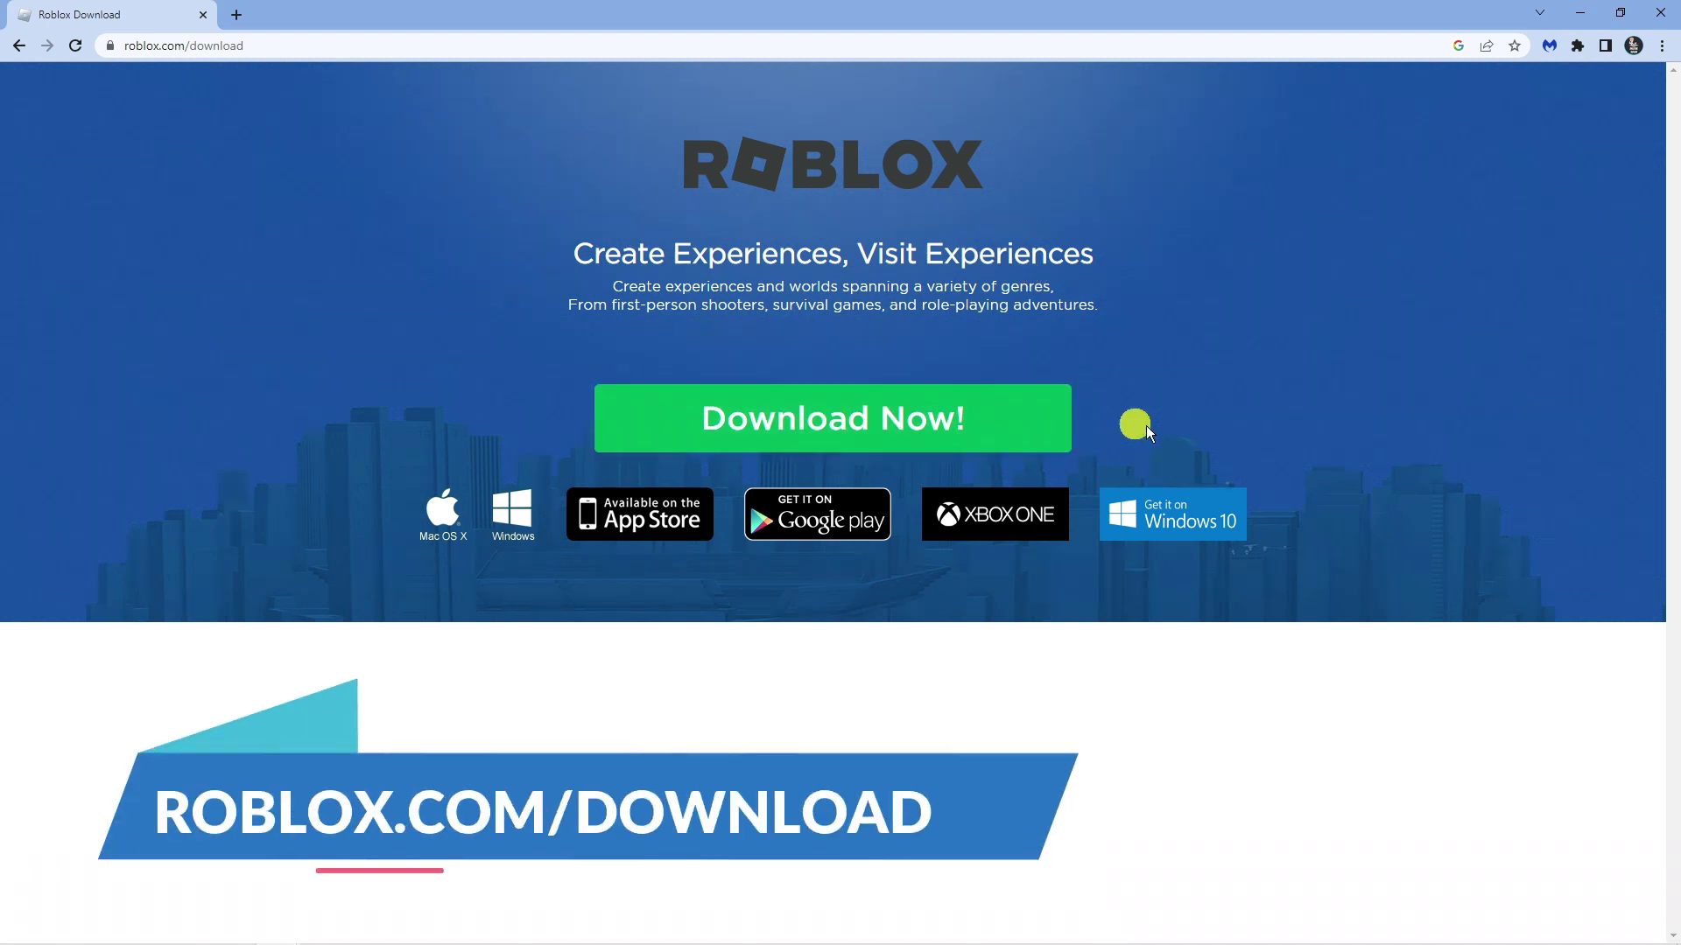
# - Download and install Roblox from roblox.com/download, then dismiss the success message
pyautogui.click(915, 419)
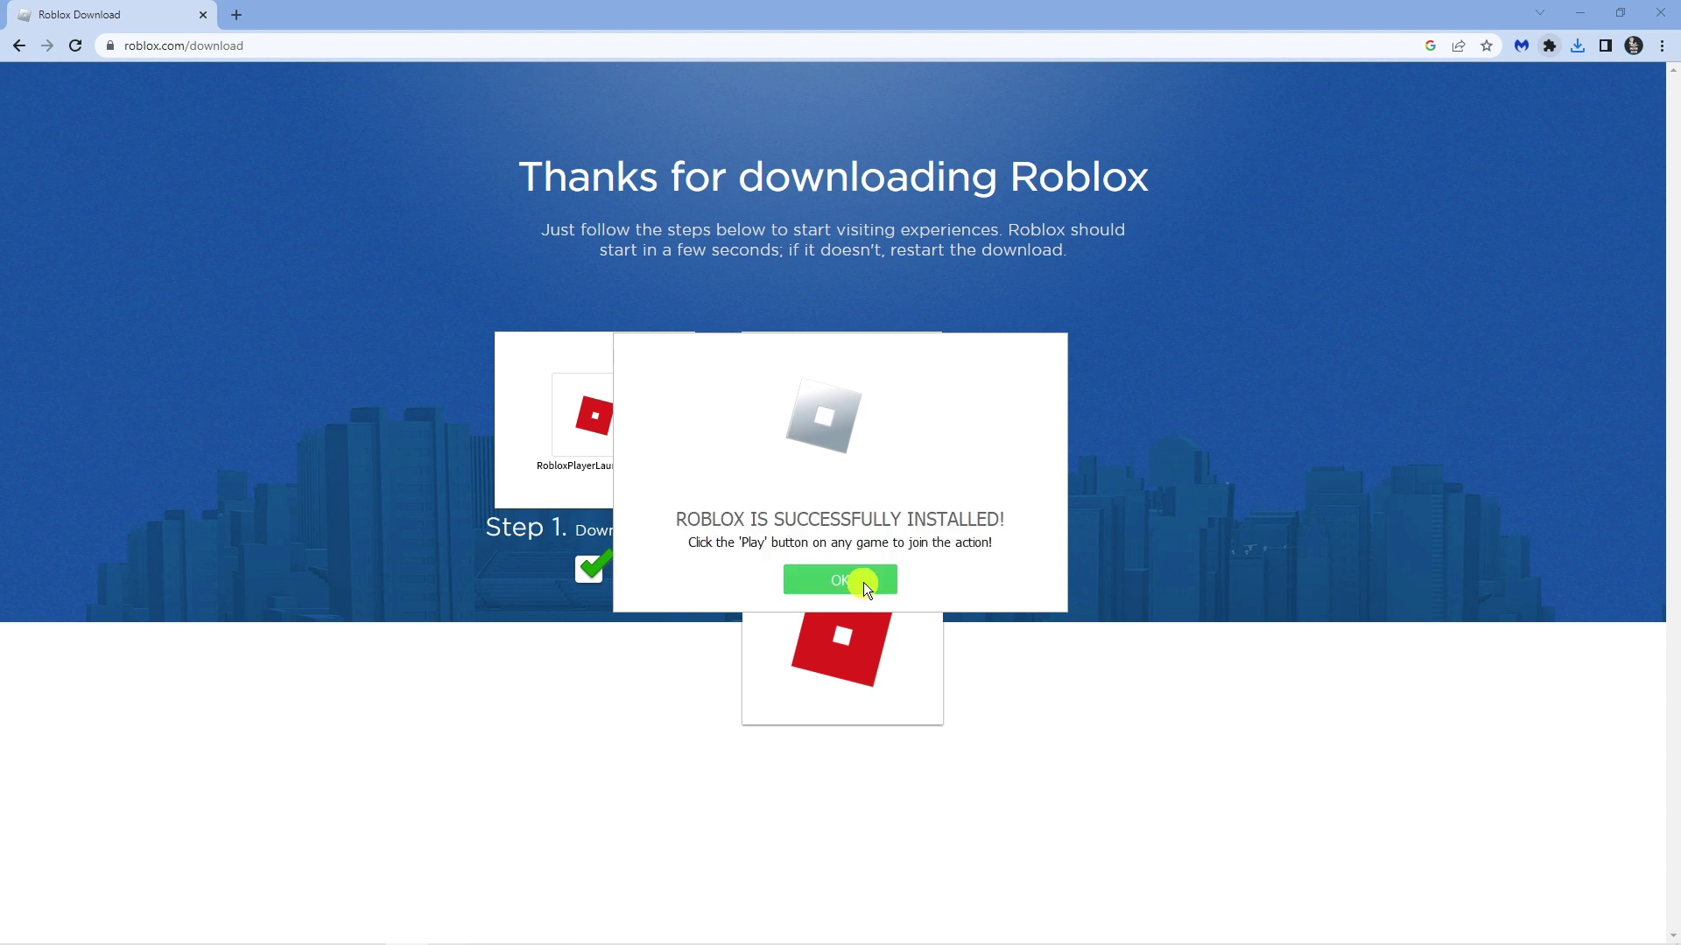
pyautogui.click(863, 581)
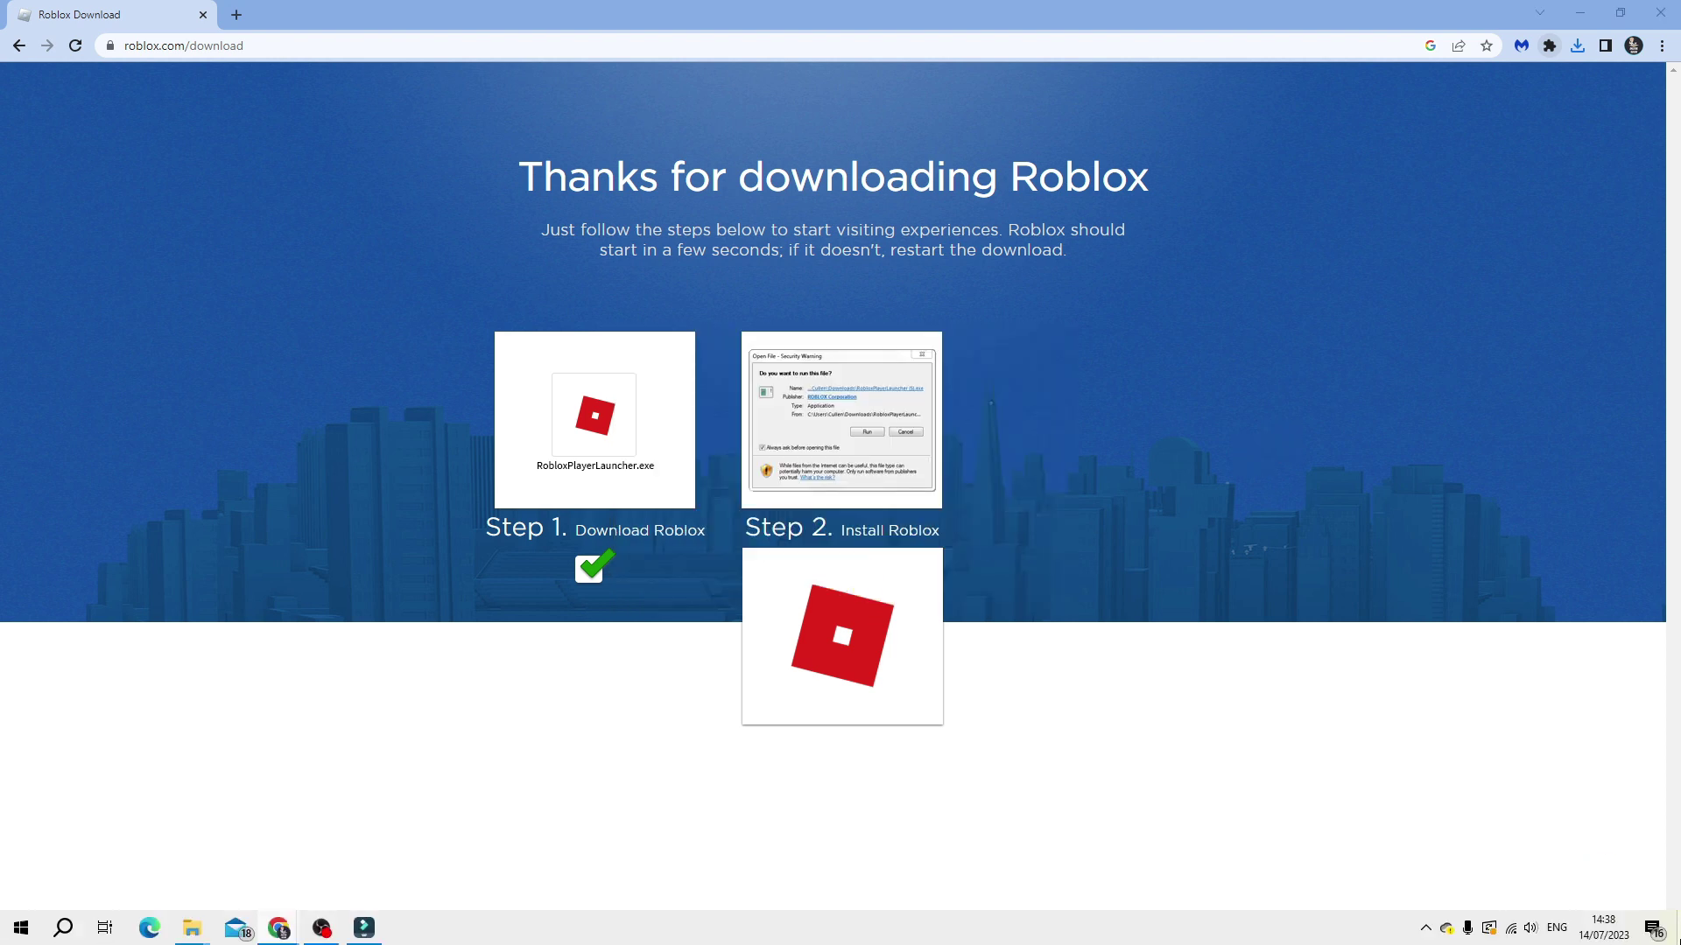
# - Minimize Chrome, search 'roblo', and bring up the Roblox Player result's context menu
pyautogui.click(1580, 12)
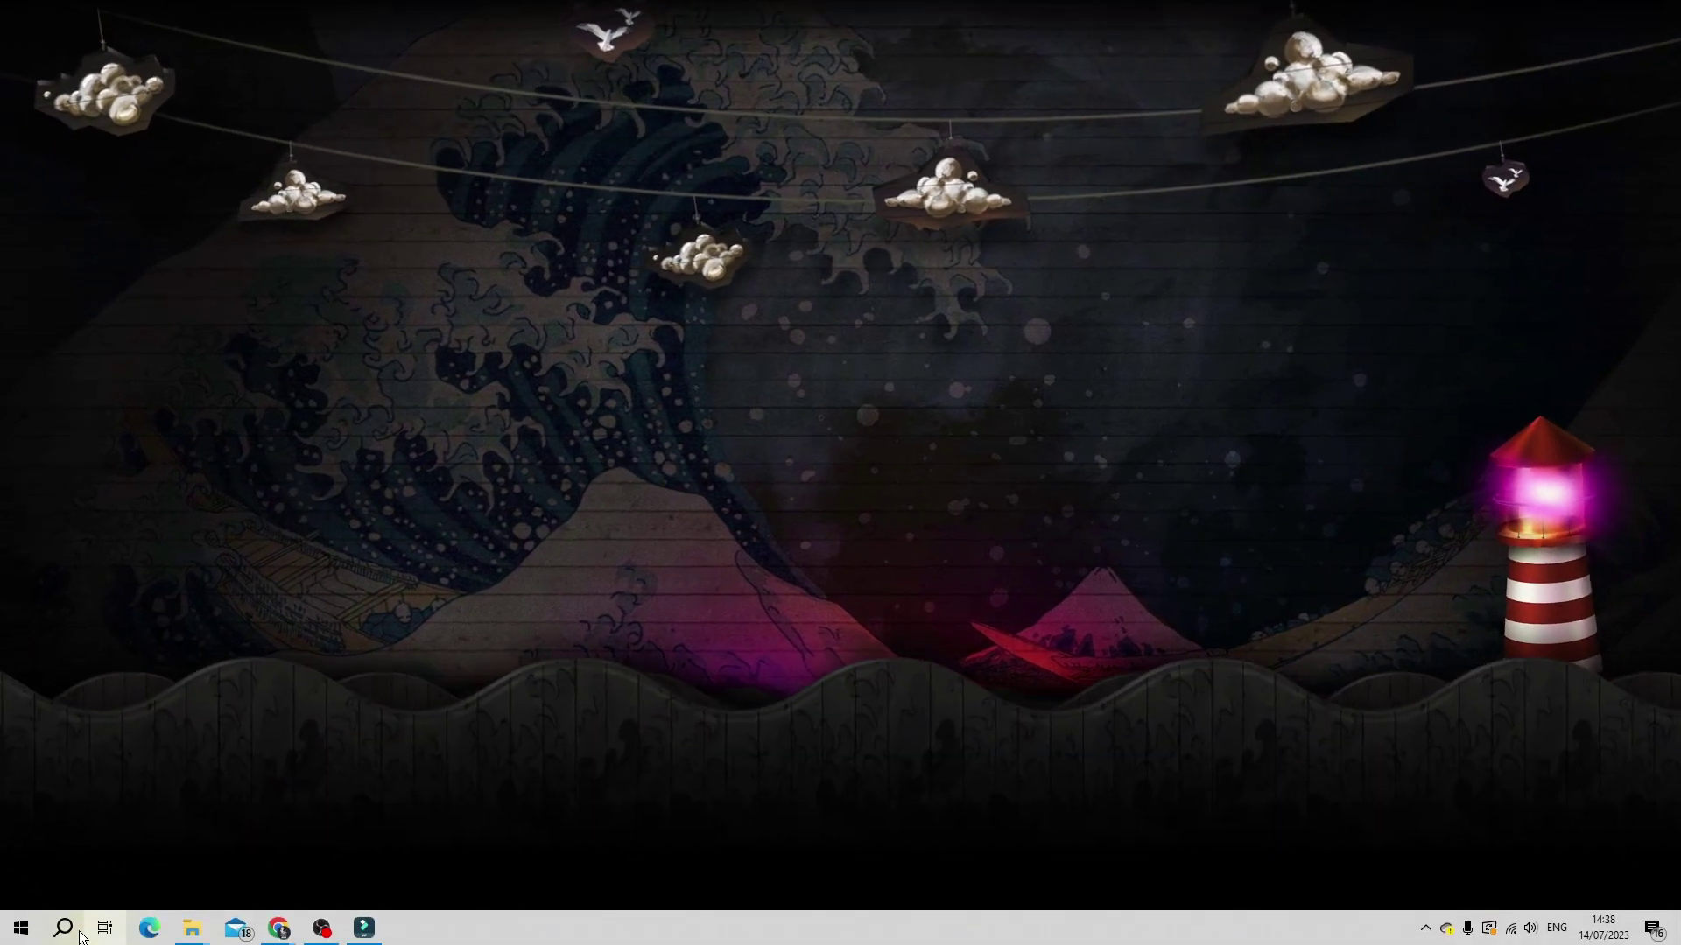
pyautogui.click(65, 928)
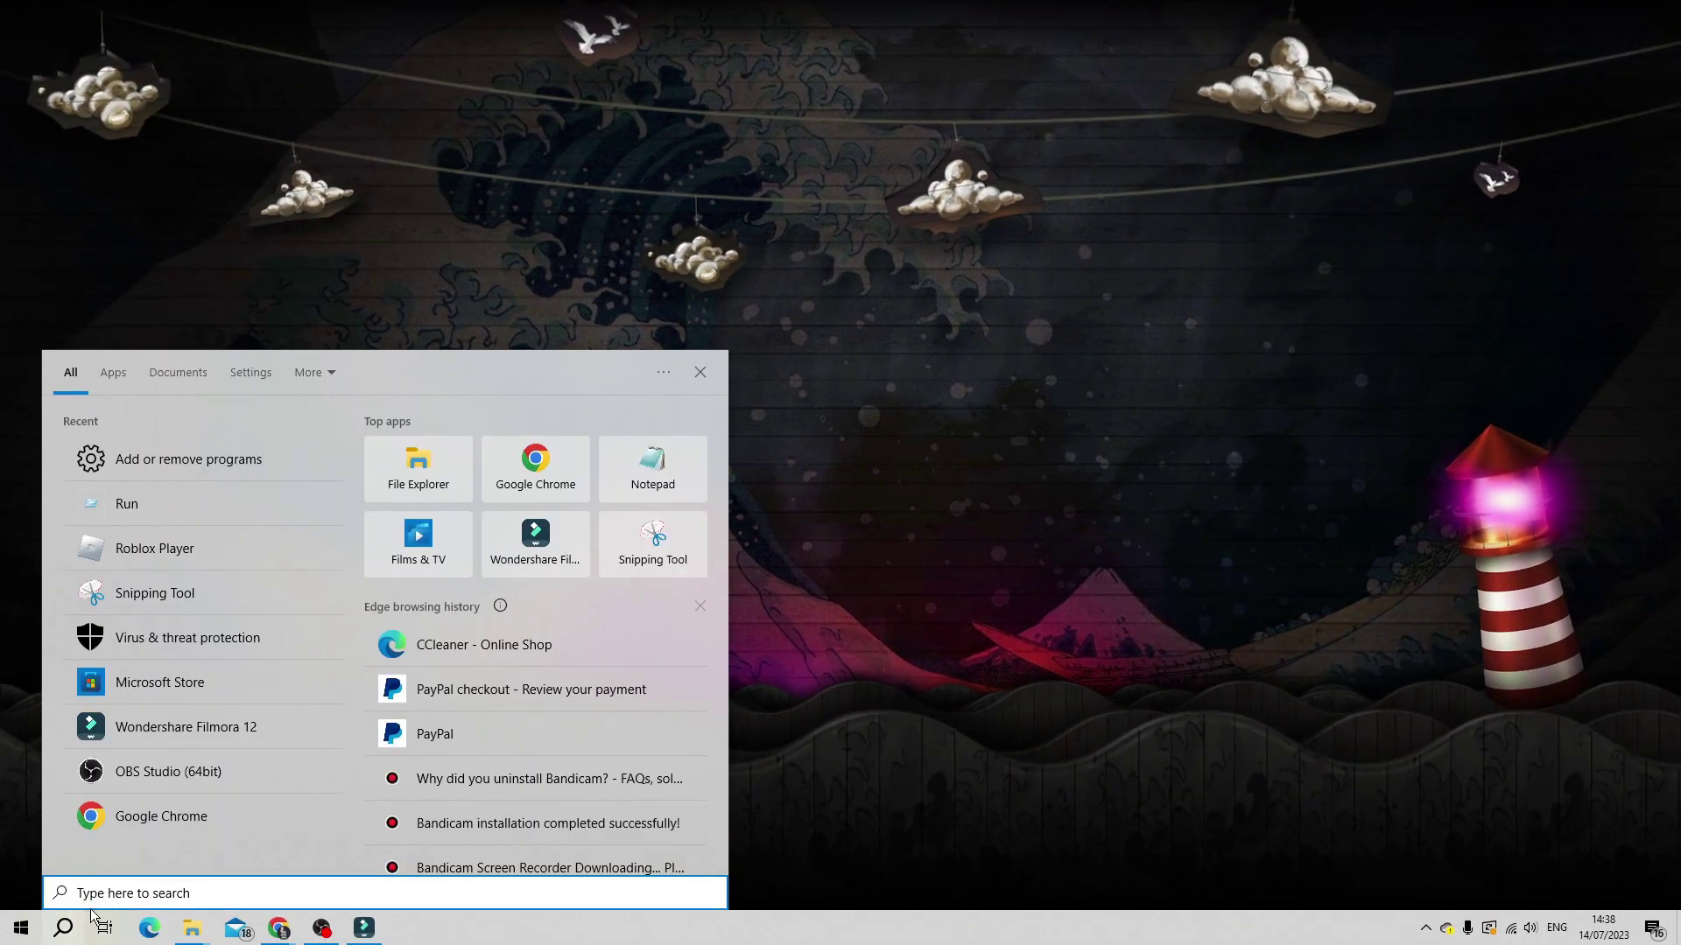
pyautogui.write('roblo')
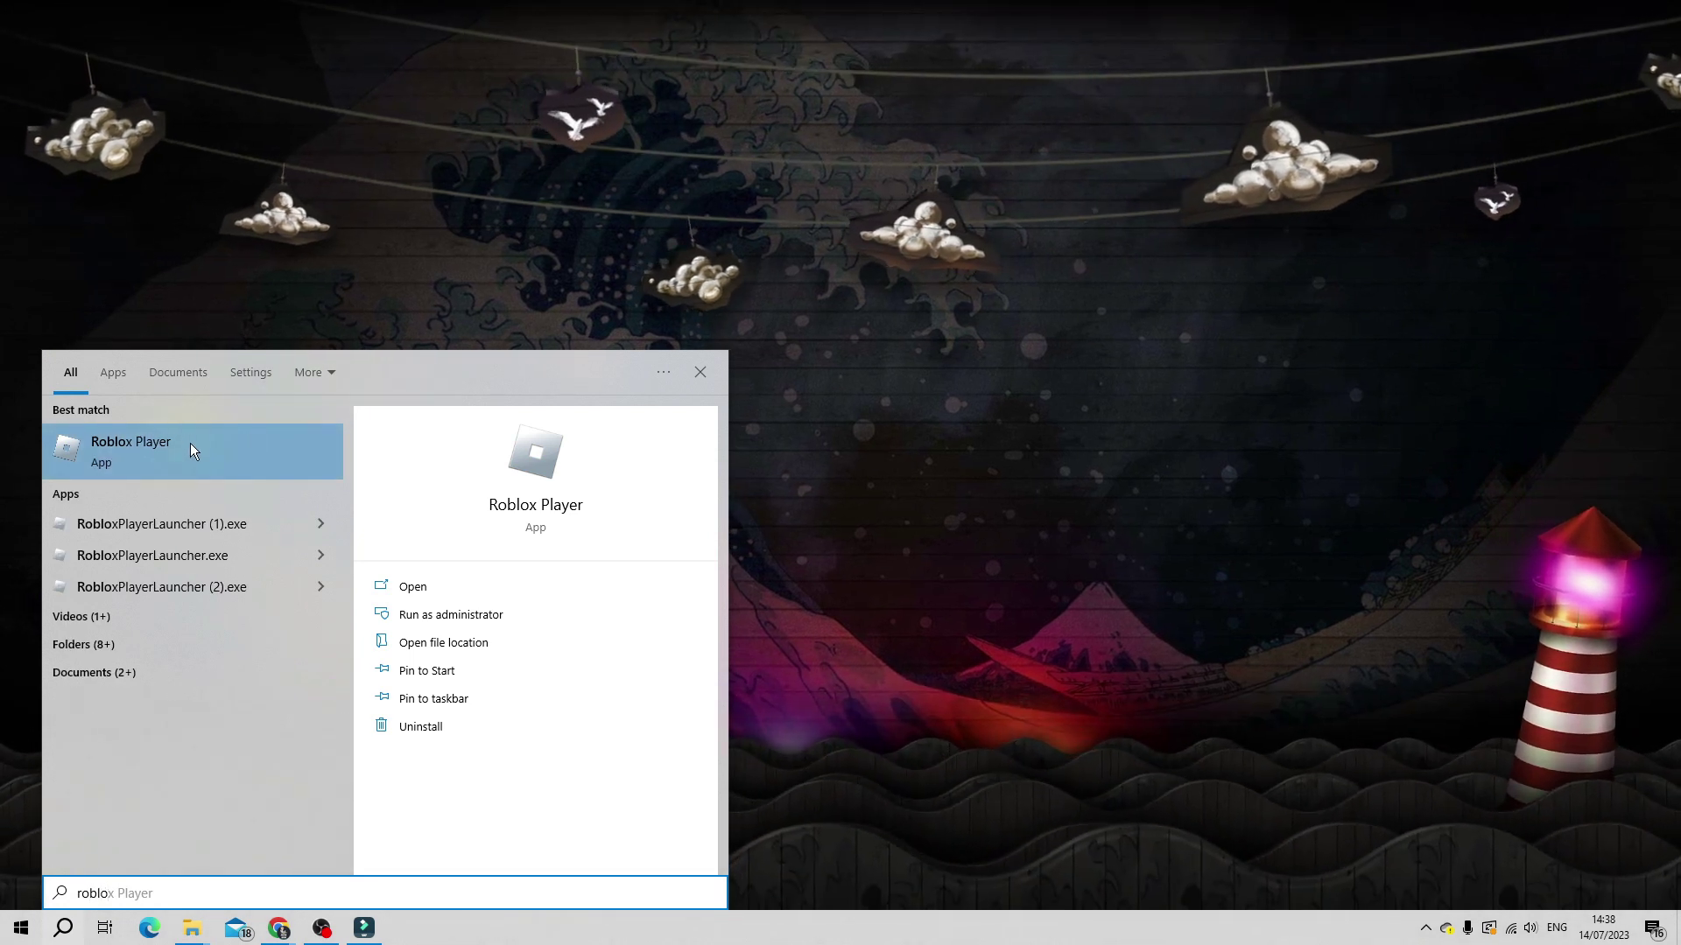
pyautogui.rightClick(191, 444)
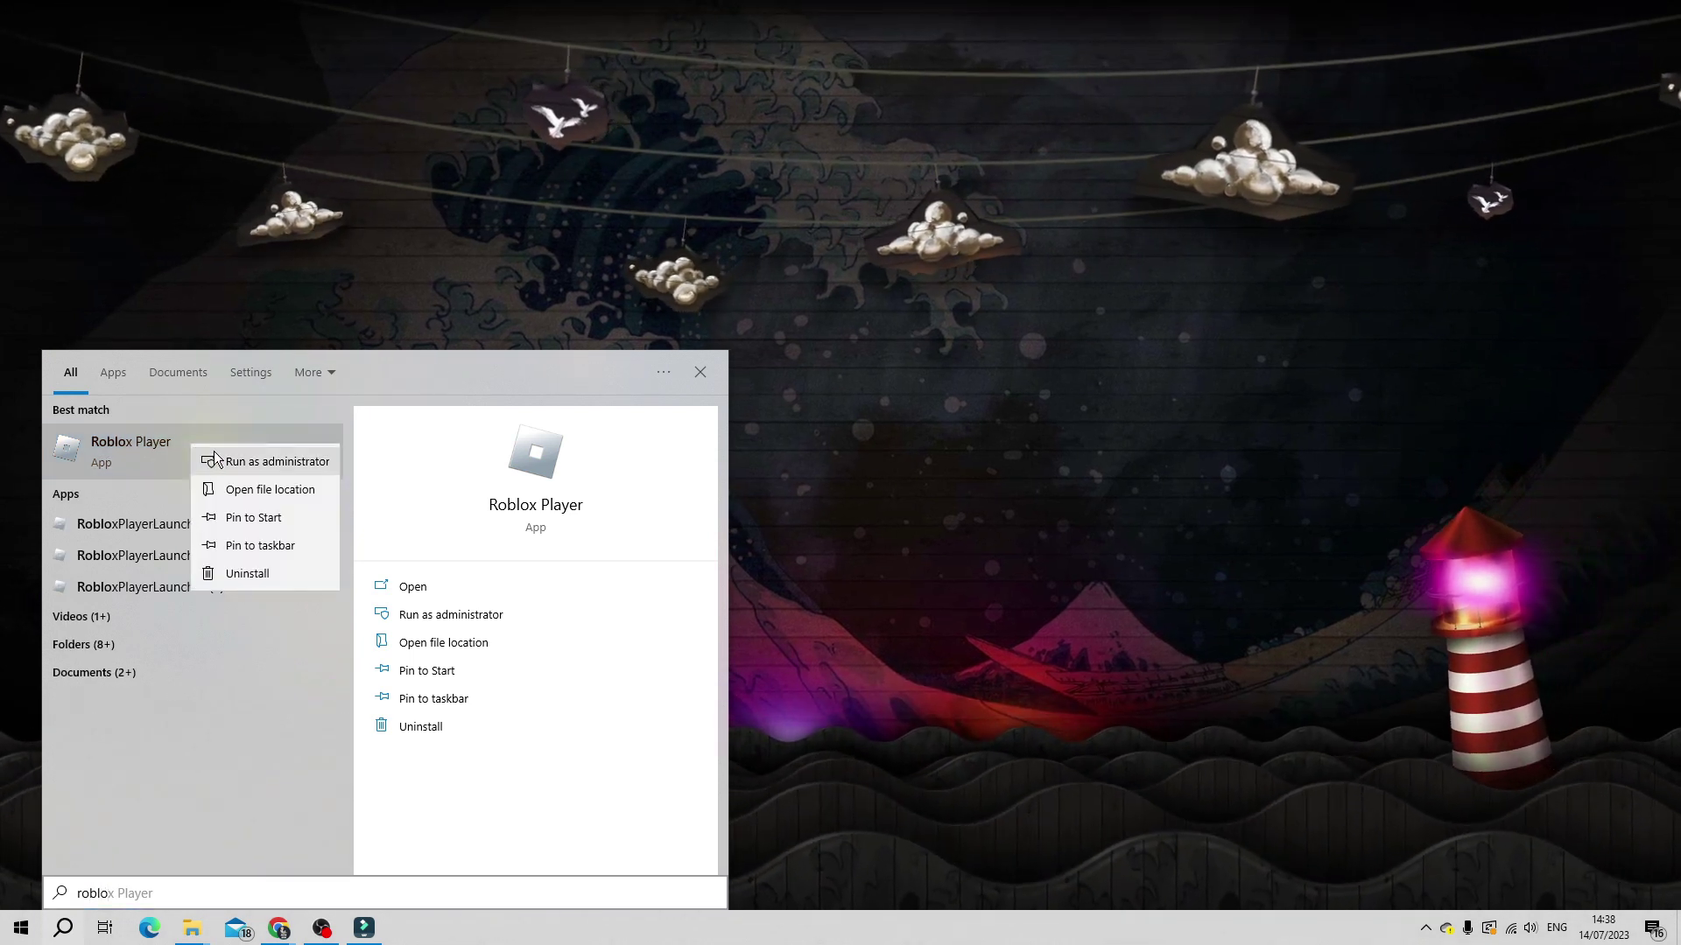
# - Open Roblox Player's file location and set its shortcut to run as administrator under Compatibility
pyautogui.click(266, 490)
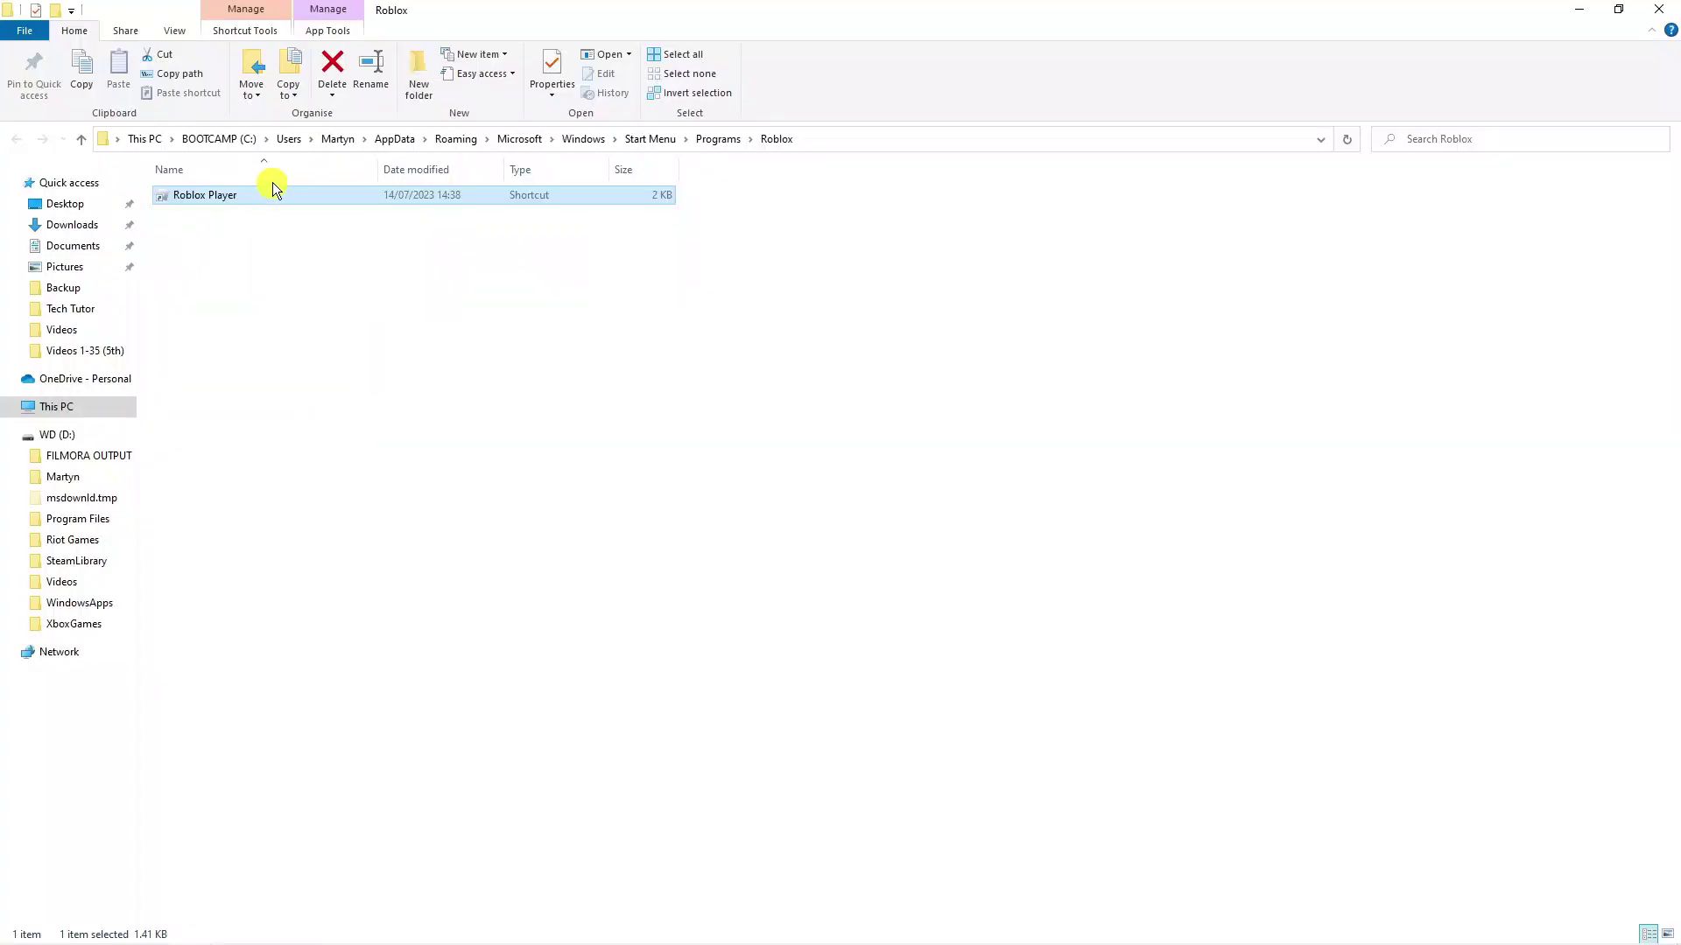
pyautogui.rightClick(269, 196)
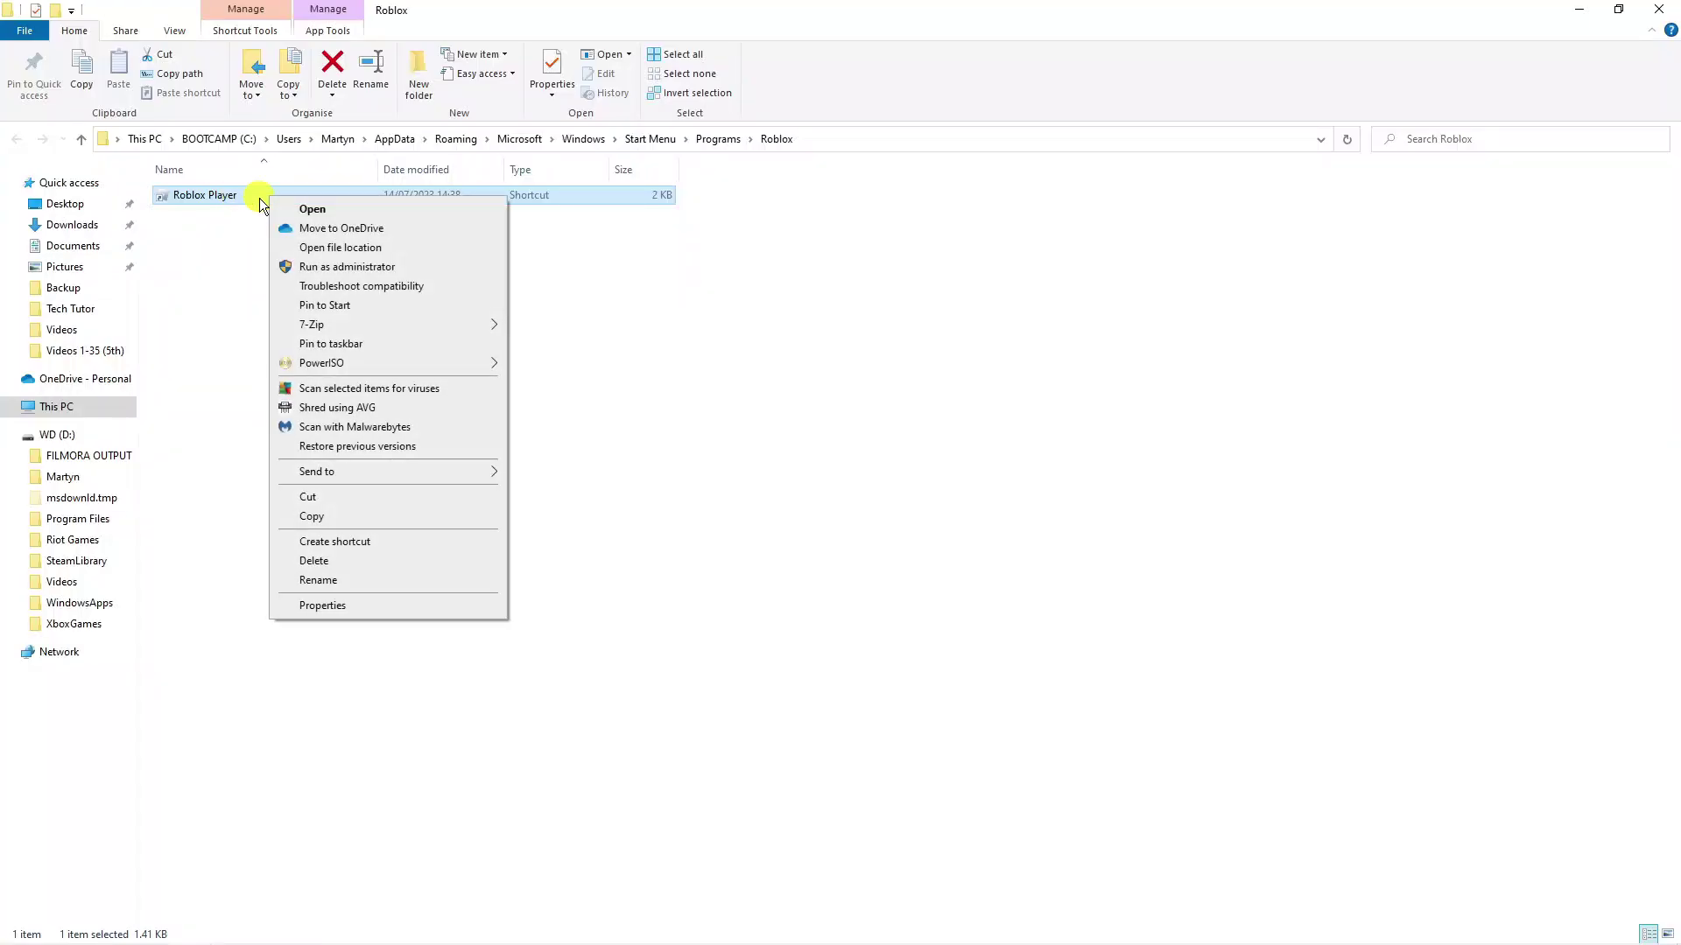
pyautogui.click(423, 601)
pyautogui.moveTo(436, 210); pyautogui.dragTo(562, 233)
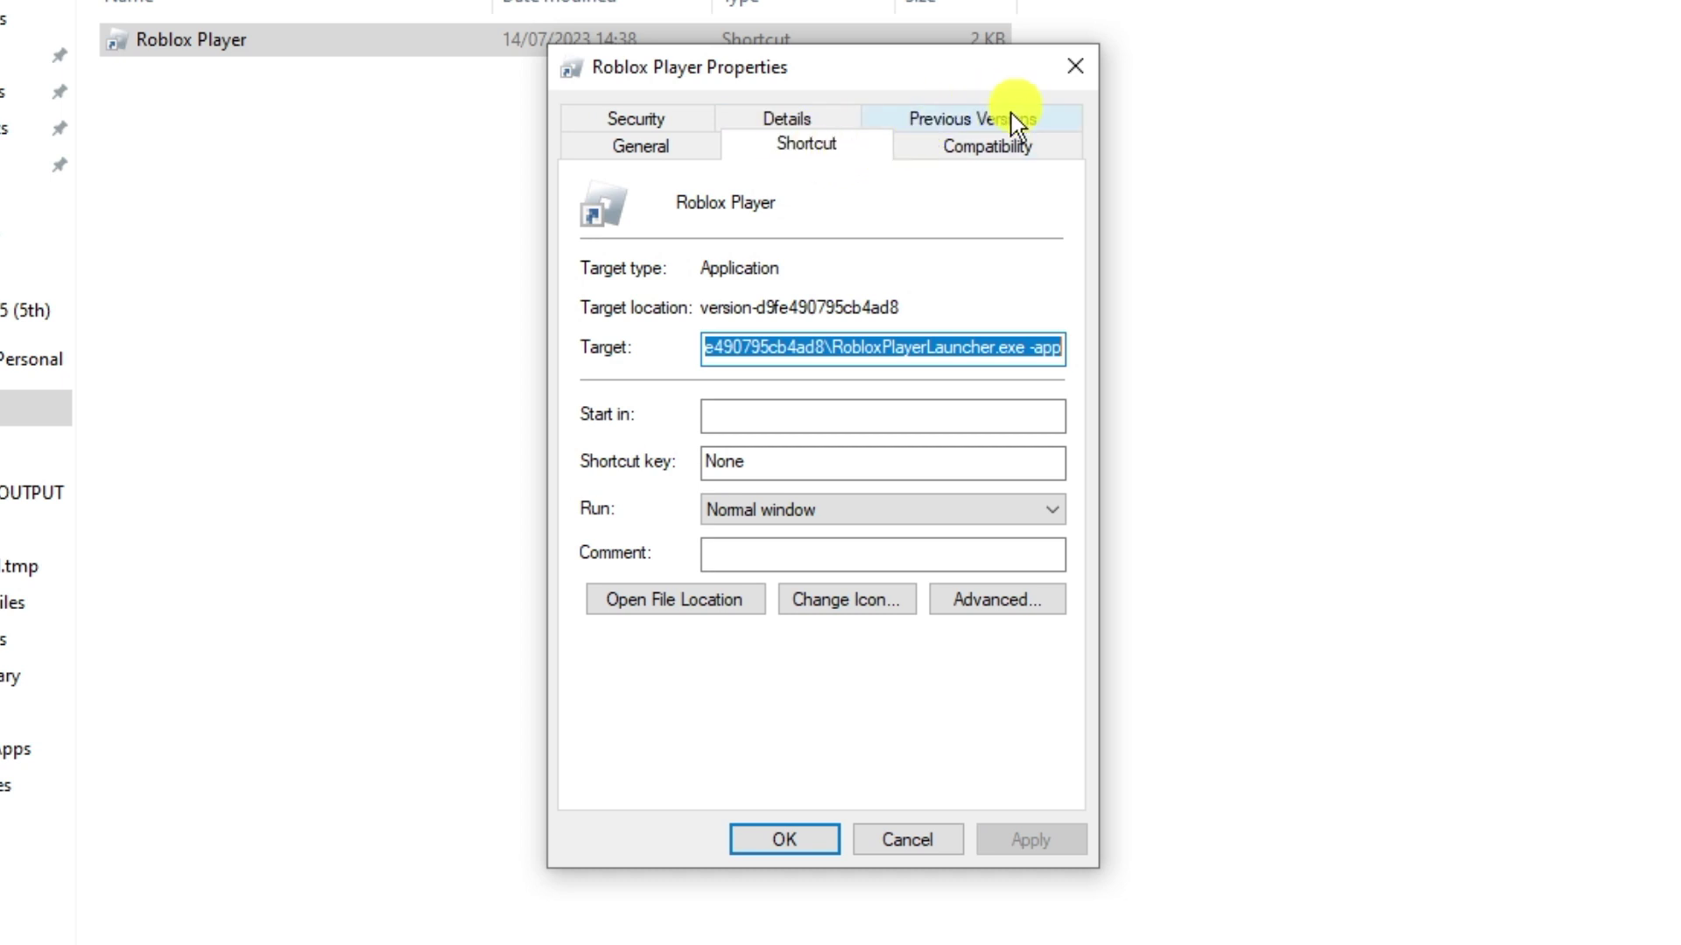
pyautogui.click(1028, 156)
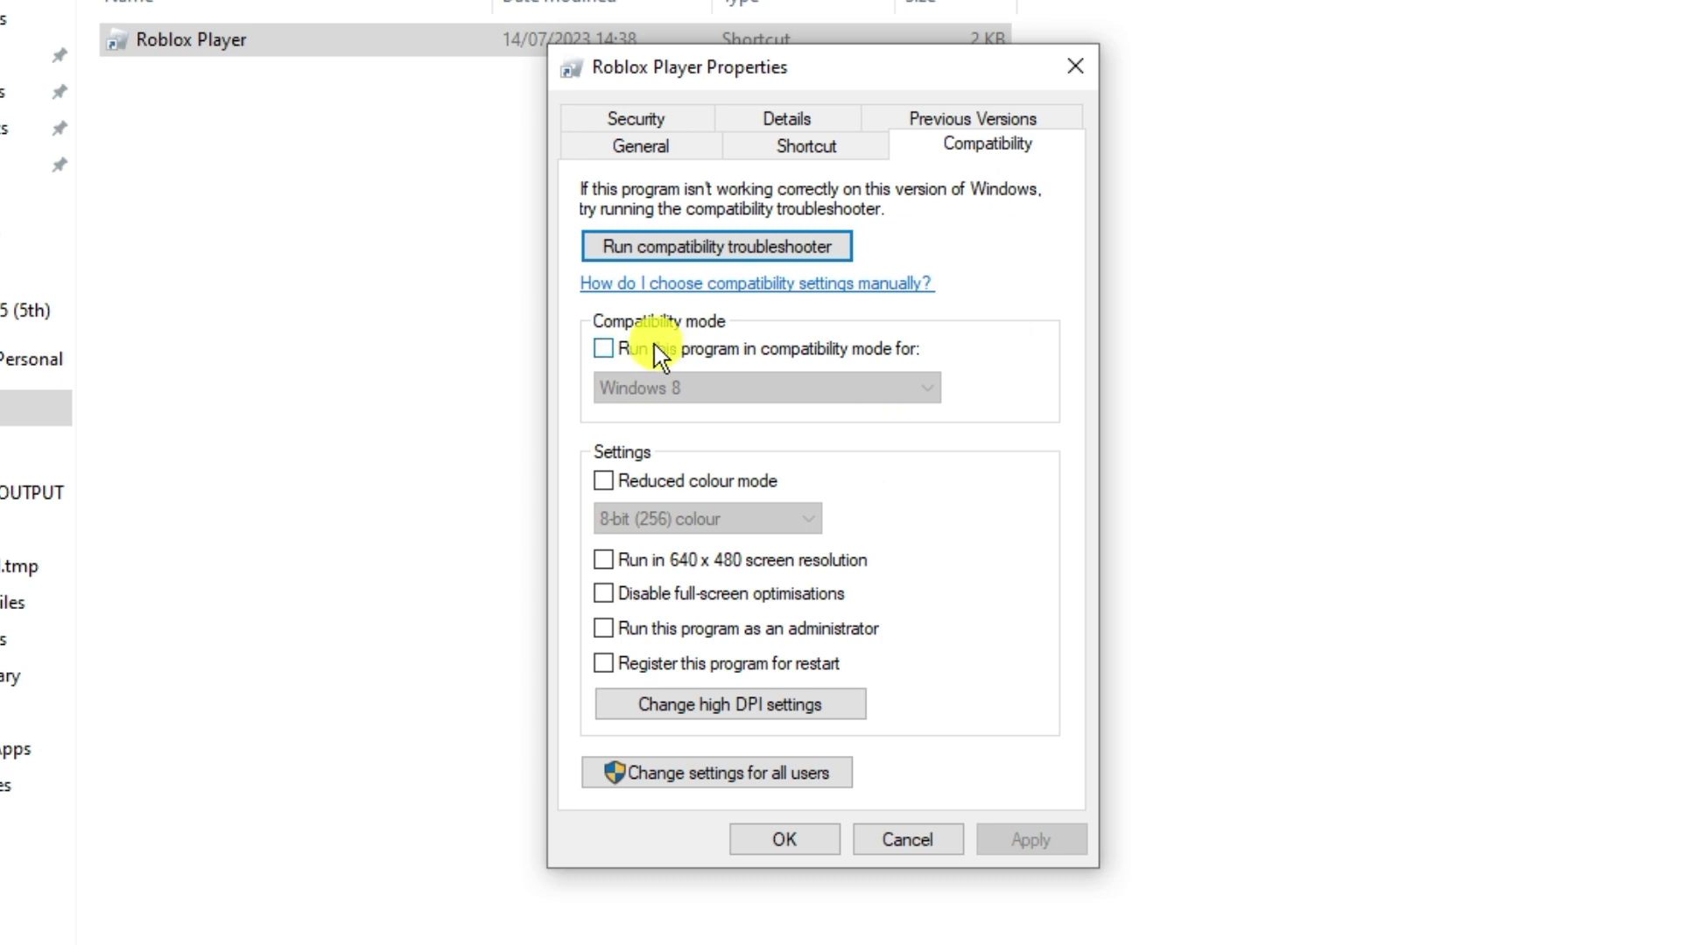
pyautogui.click(607, 627)
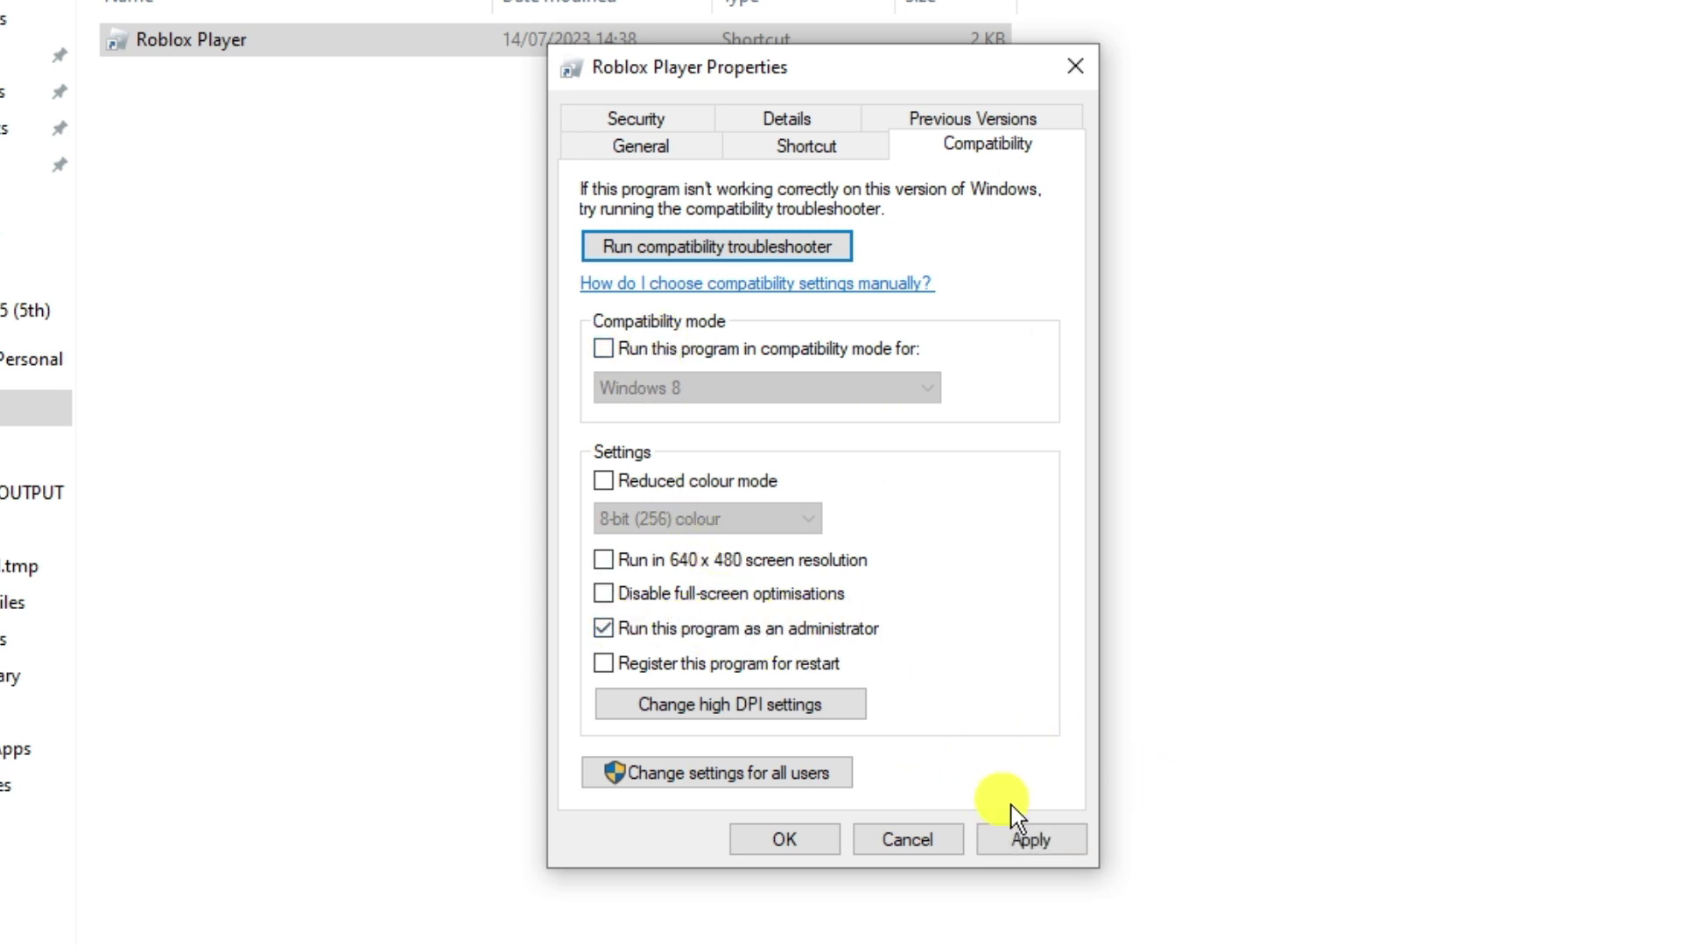
pyautogui.click(1047, 840)
pyautogui.click(790, 851)
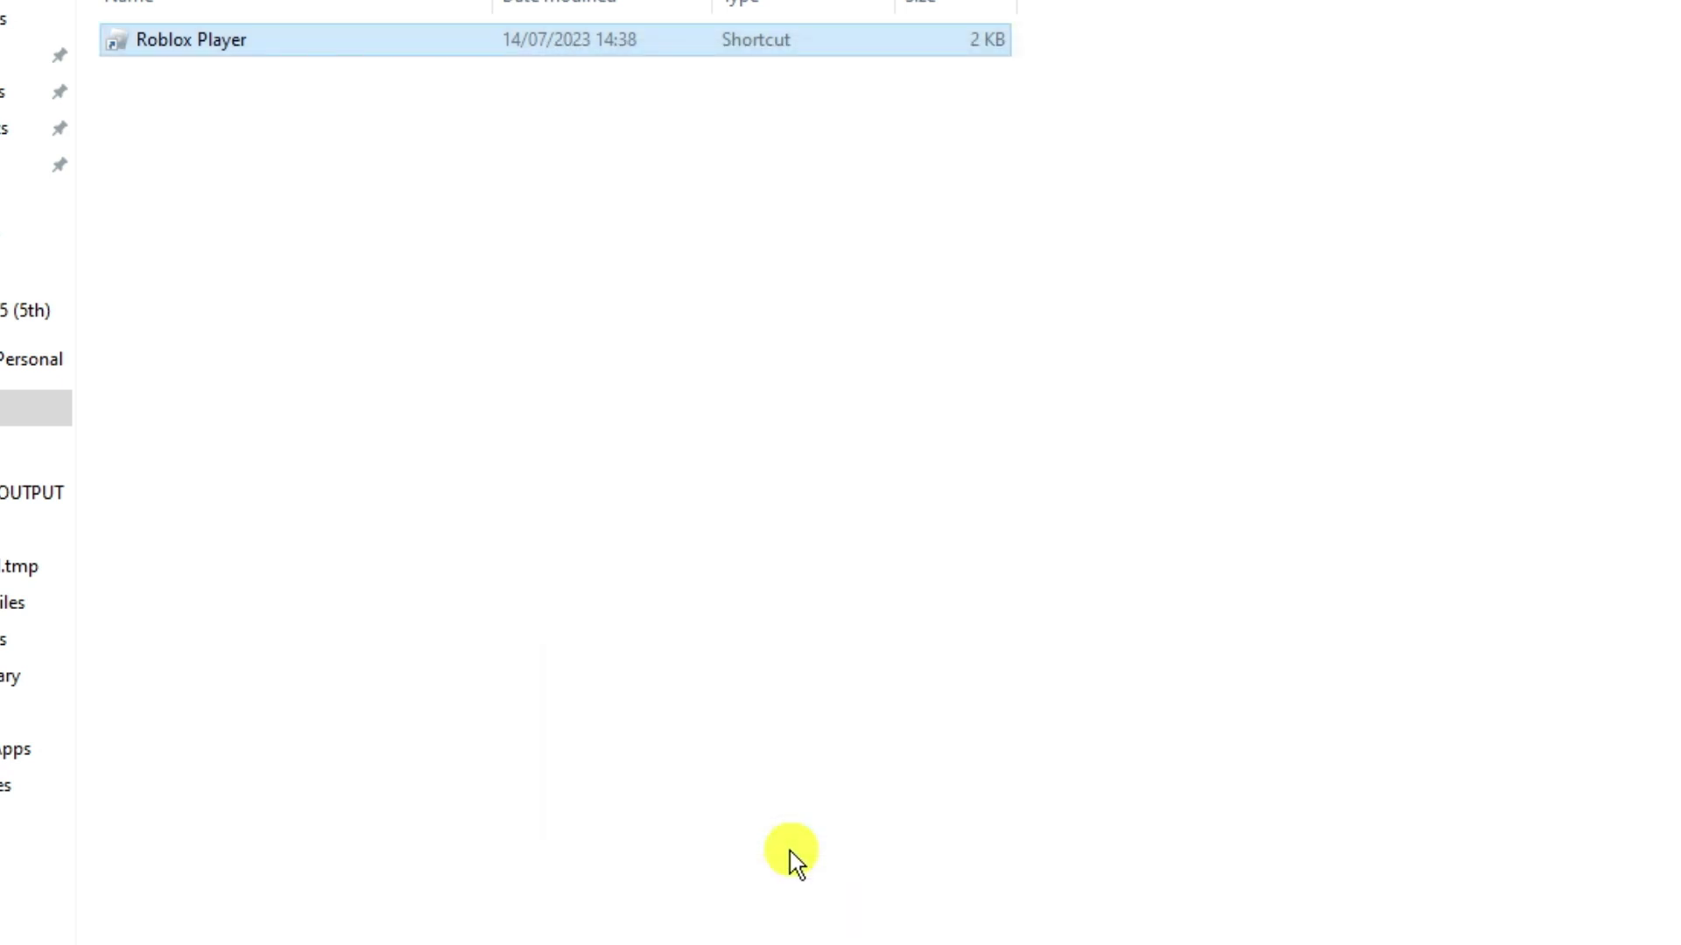
pyautogui.click(995, 649)
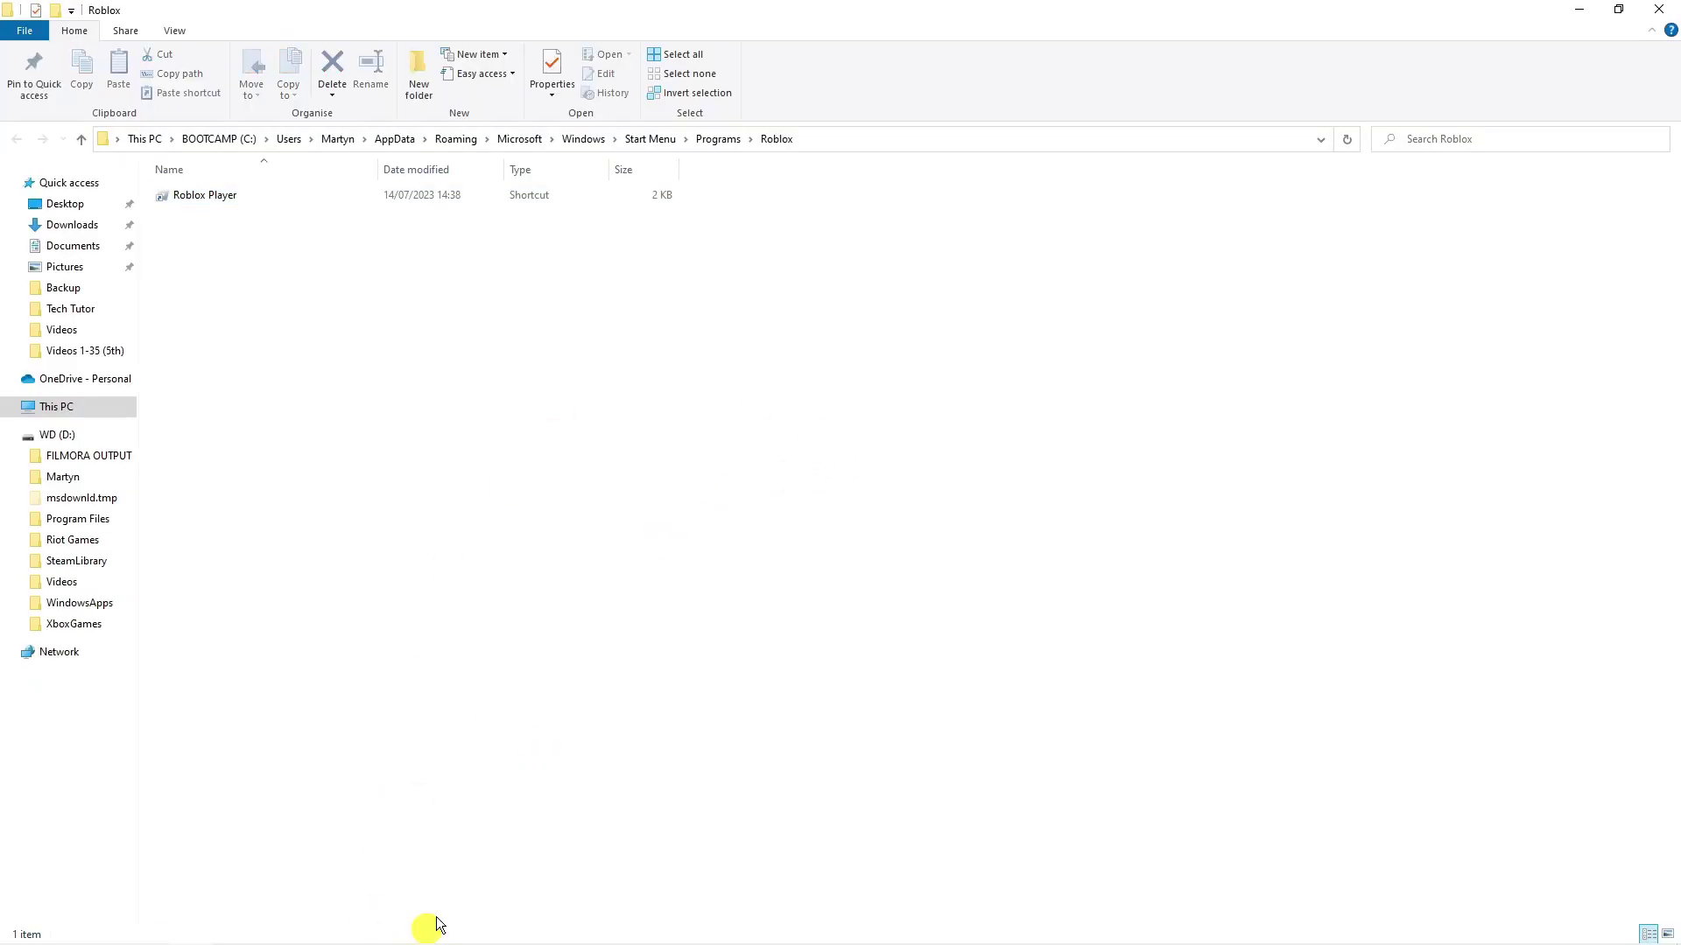
pyautogui.click(260, 194)
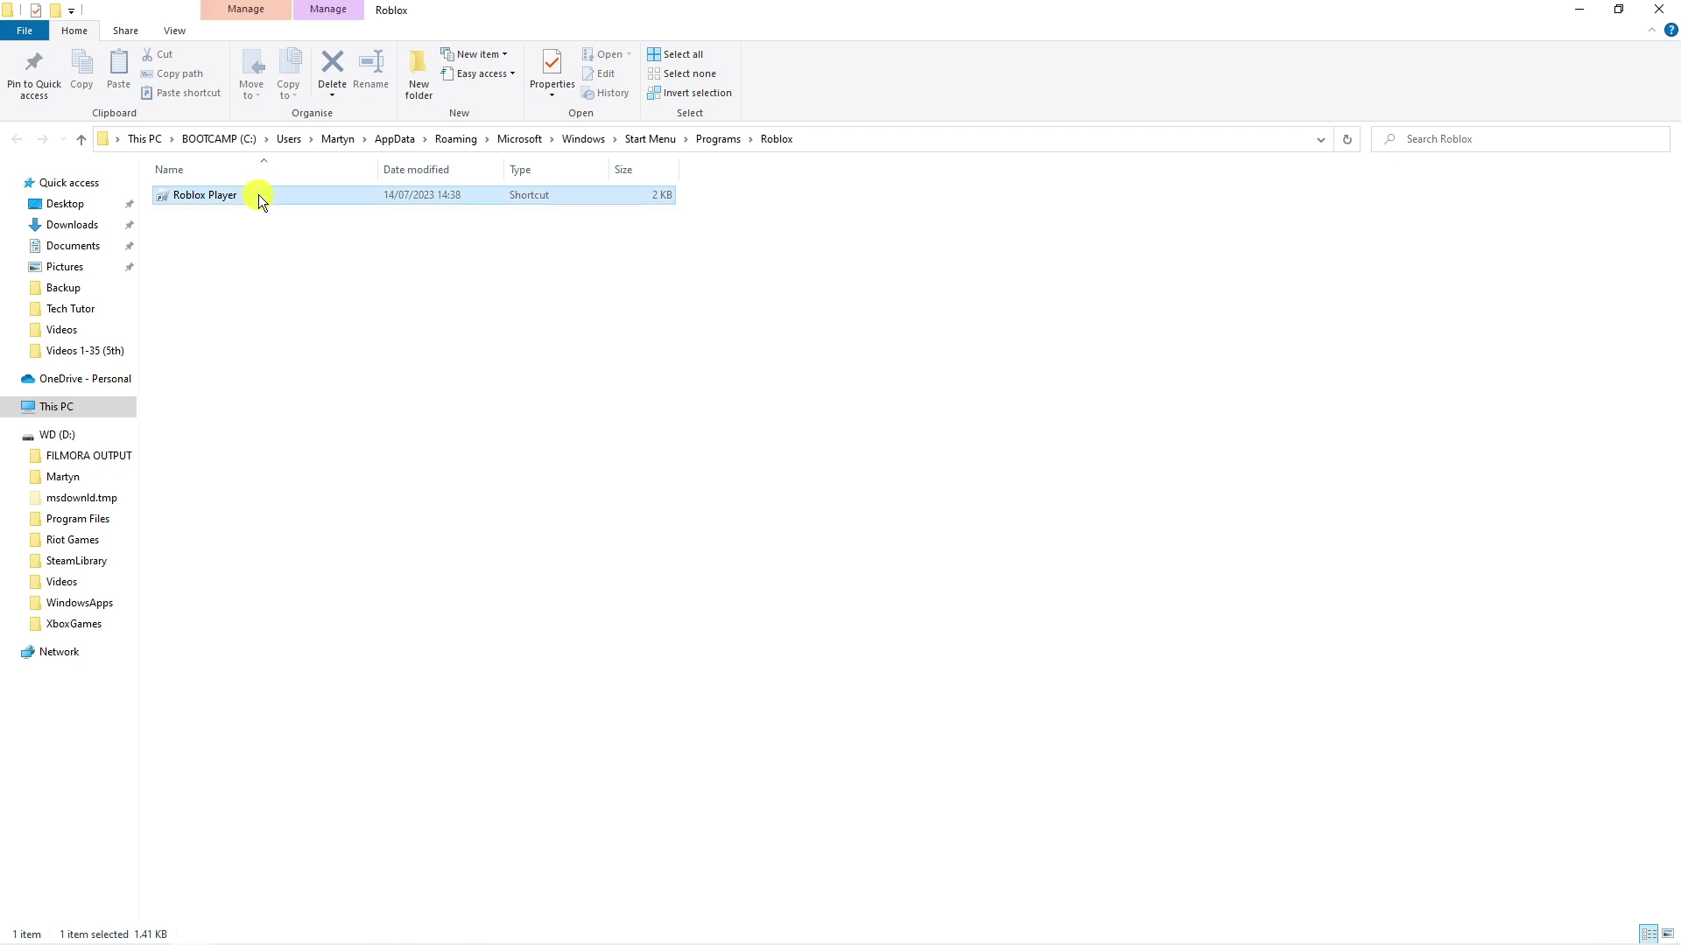